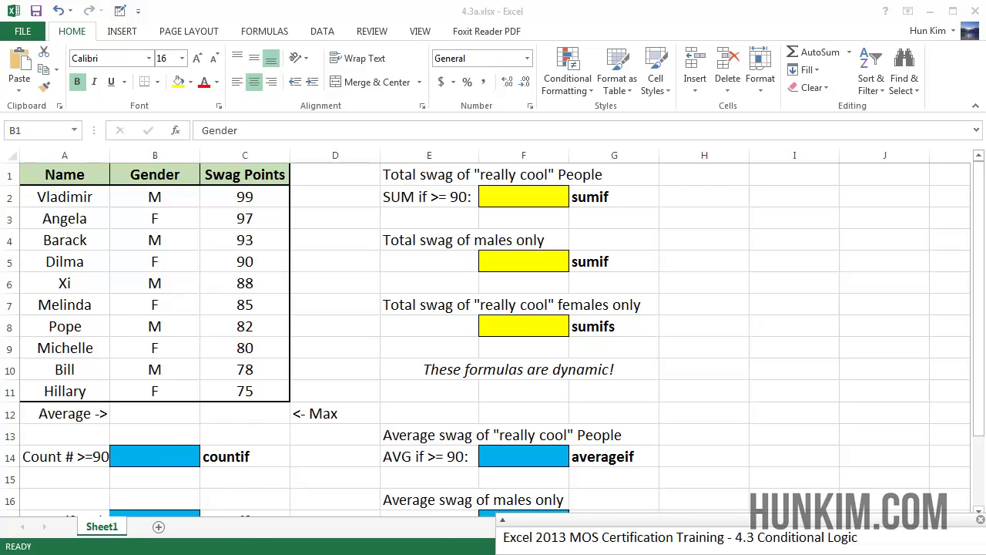
Step: Enter =MAX(C2:C11) in C12 to show the top swag score of 99
left_click(794, 391)
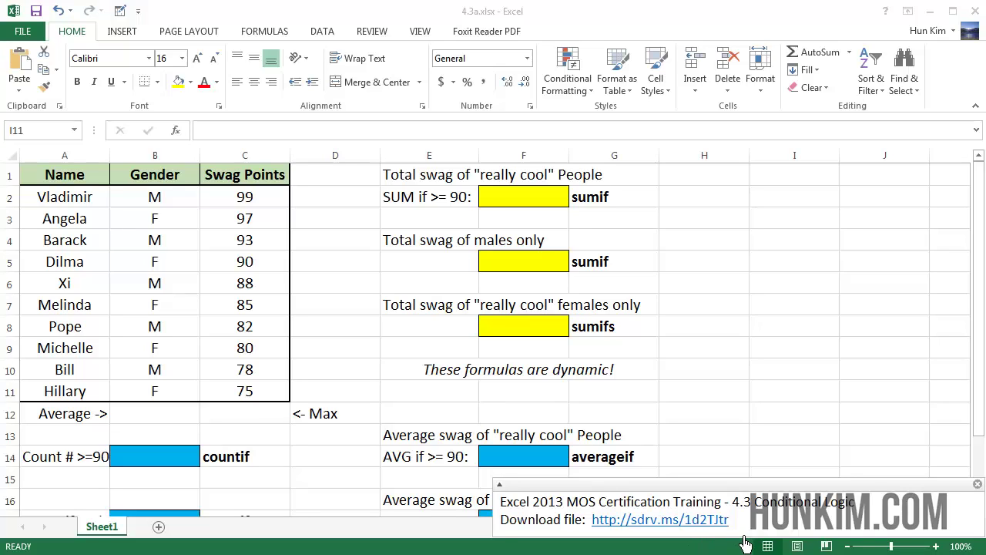
left_click(354, 250)
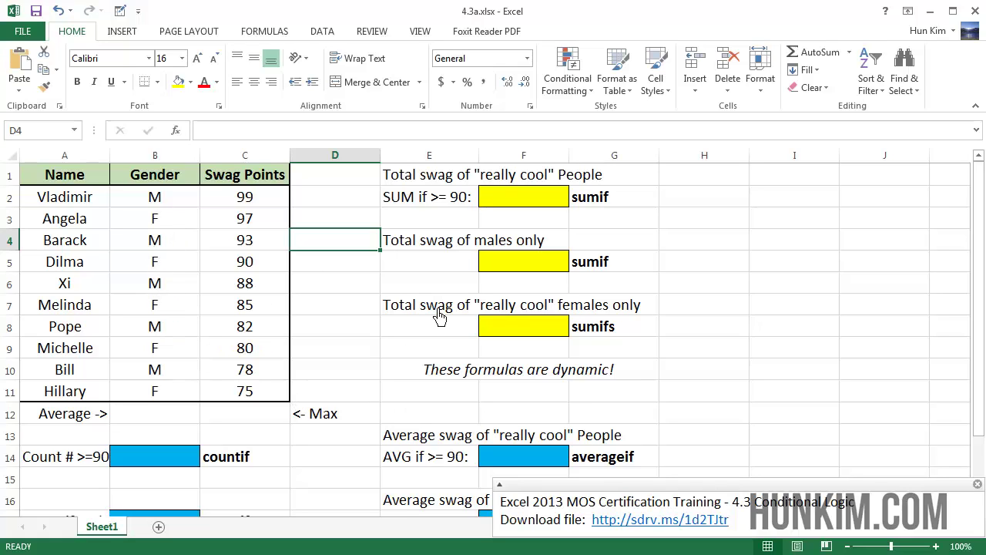
left_click(185, 426)
left_click(254, 430)
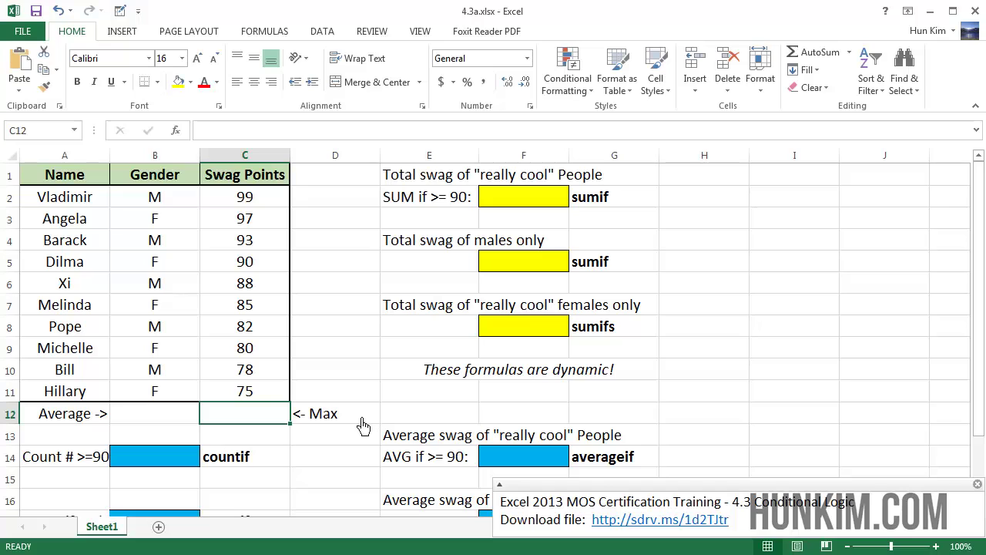
type("=max")
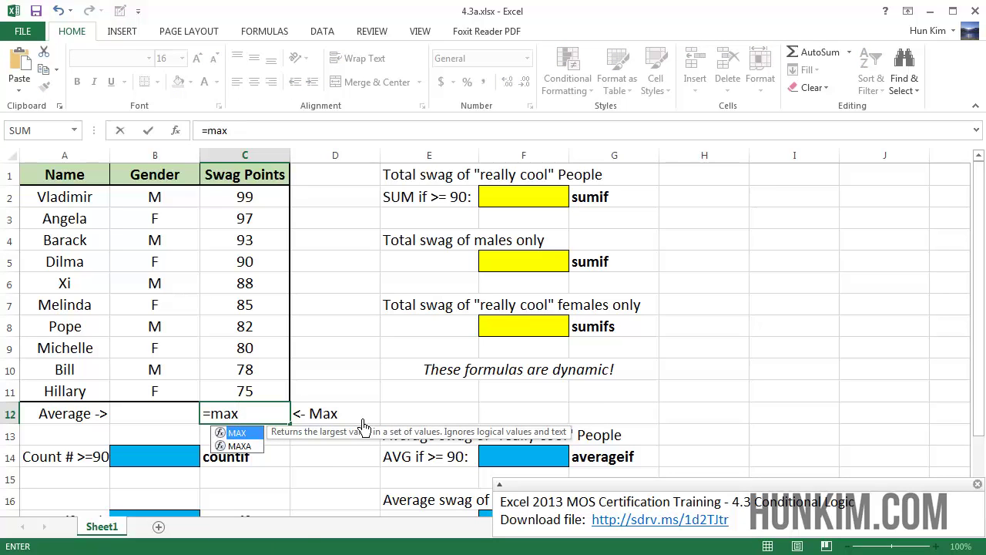
key("BackSpace")
key("BackSpace")
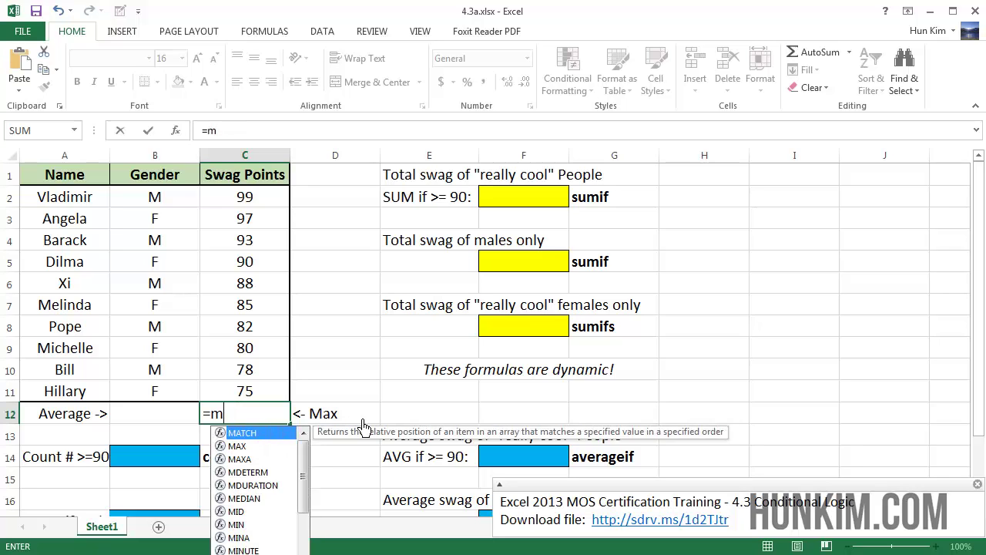
type("in")
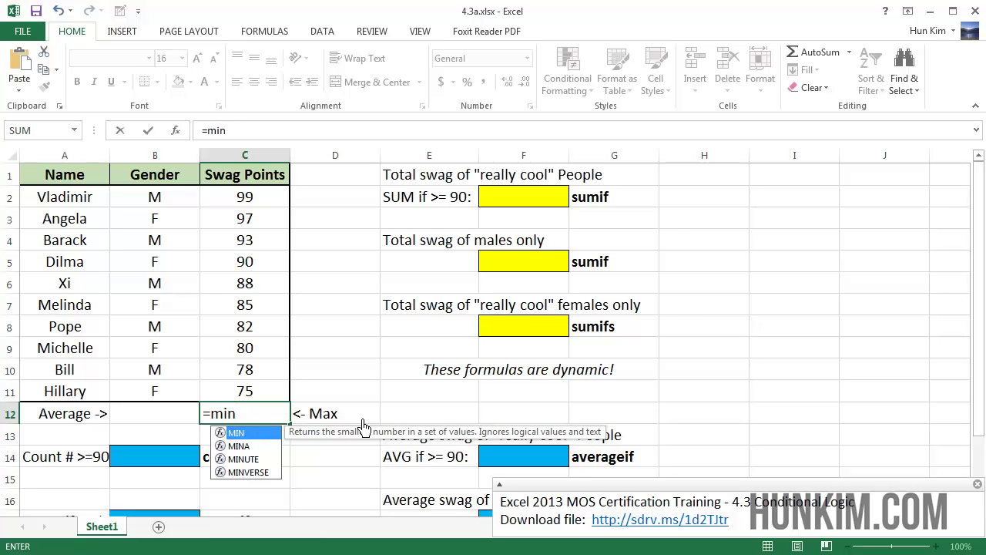
key("BackSpace")
key("BackSpace")
type("ax(")
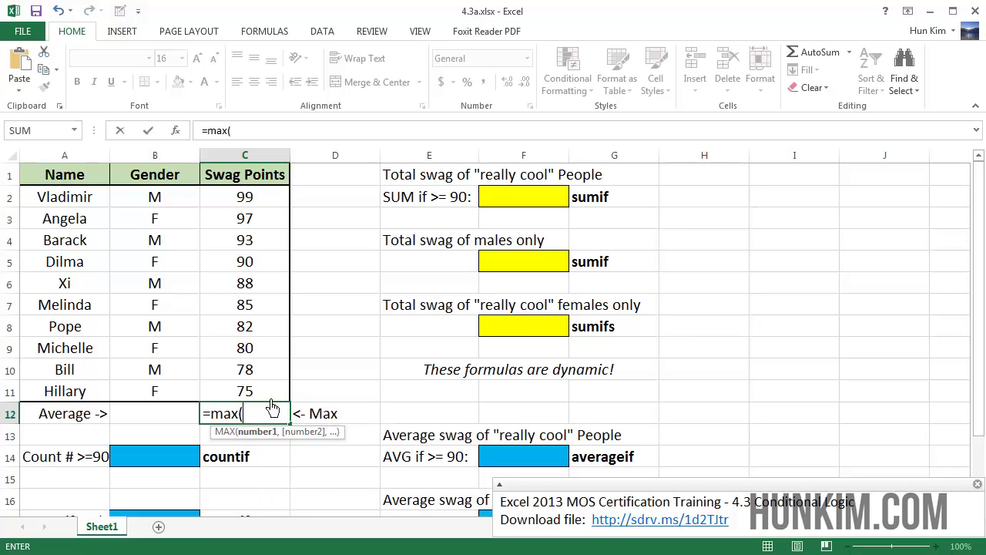
left_click_drag(262, 389, 253, 220)
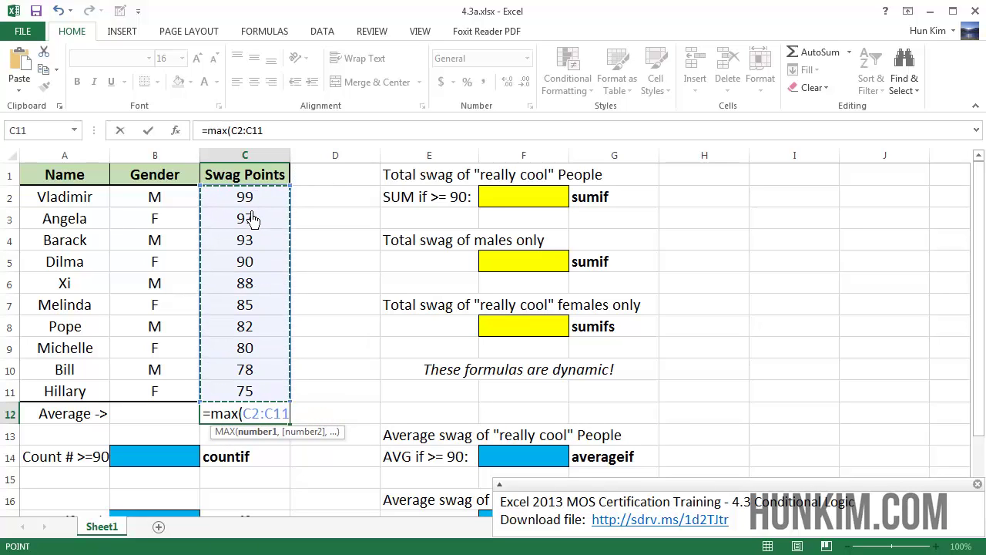
key("Return")
left_click(276, 413)
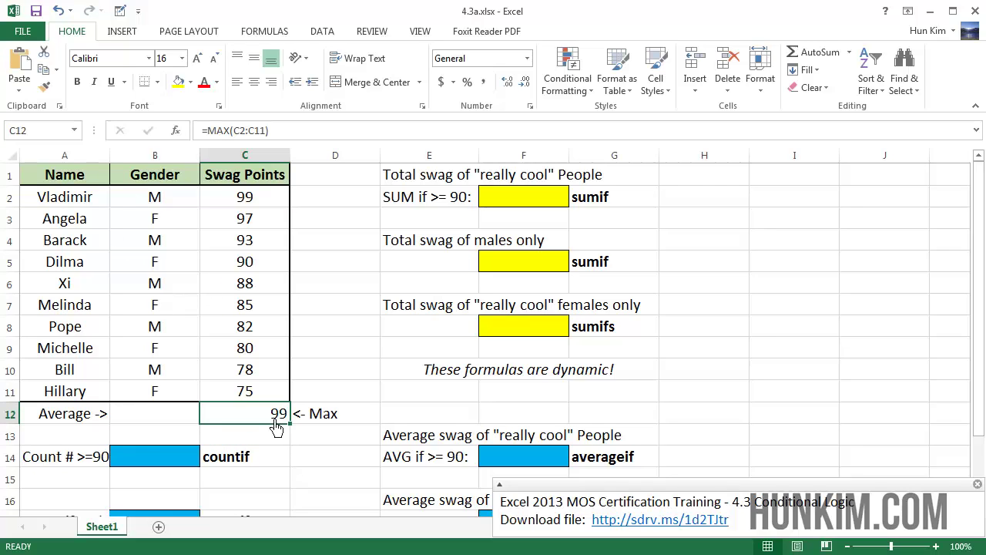
Step: Enter =AVERAGE(C2:C11) in B12, discarding a mistaken Gender-column range, to show 86.7
left_click(189, 426)
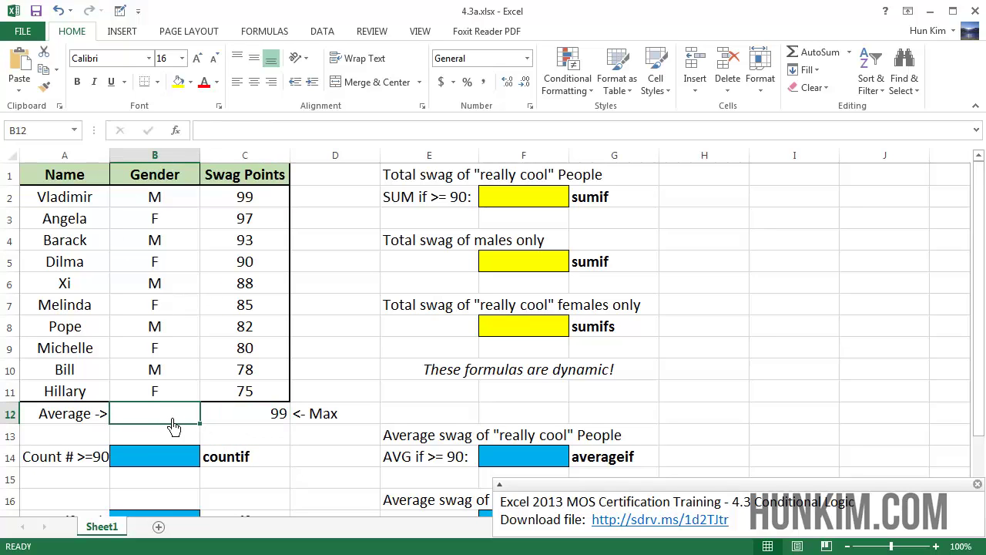
type("=a")
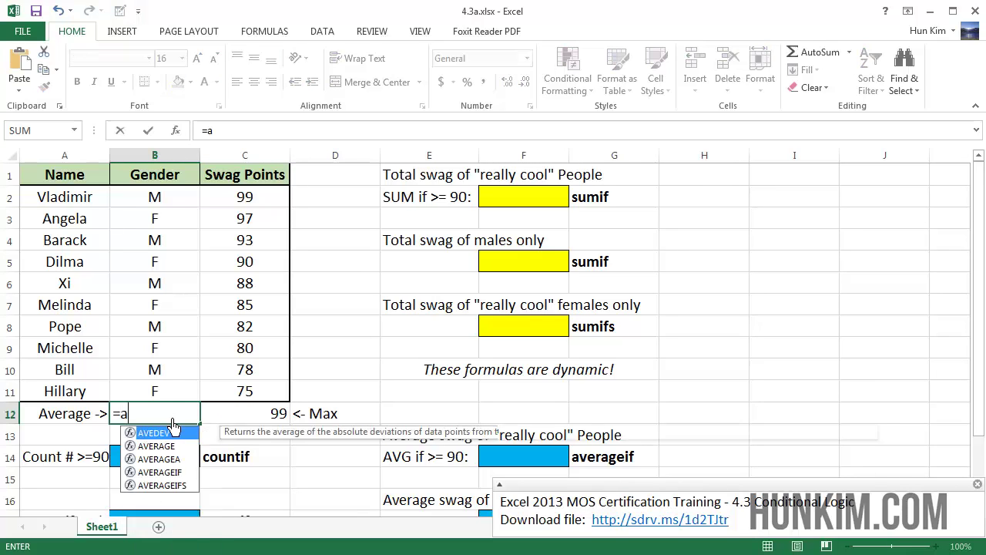
type("verage(")
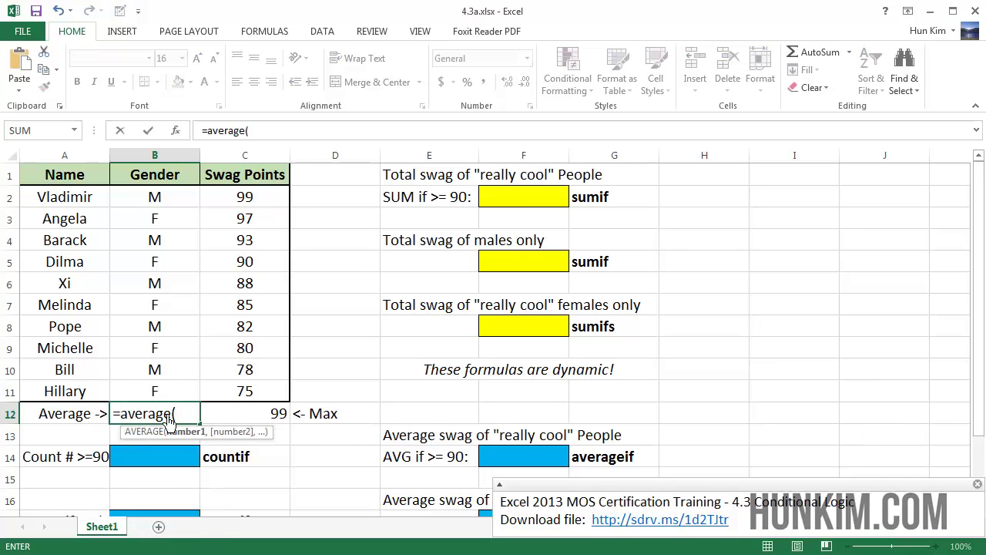
left_click_drag(162, 406, 164, 315)
key("Escape")
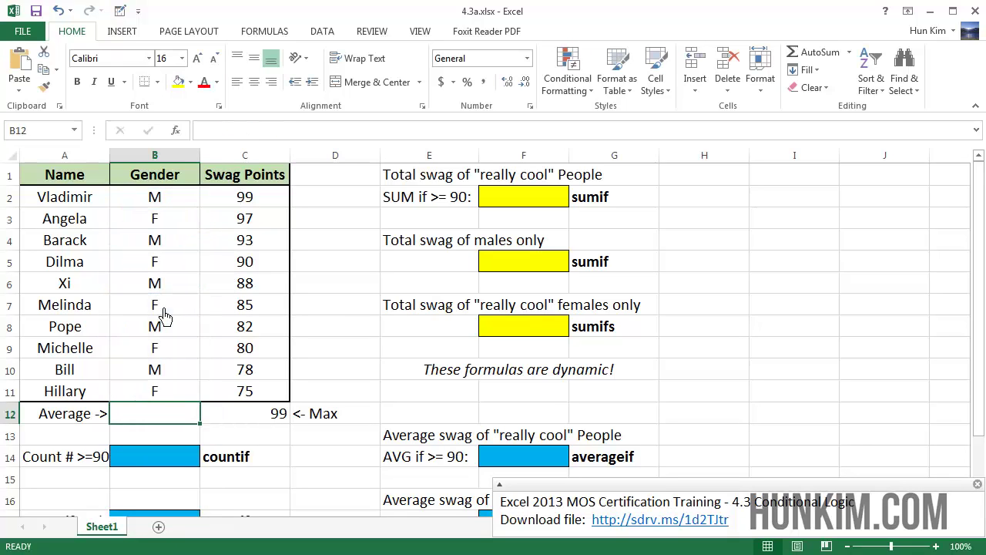
type("=aver")
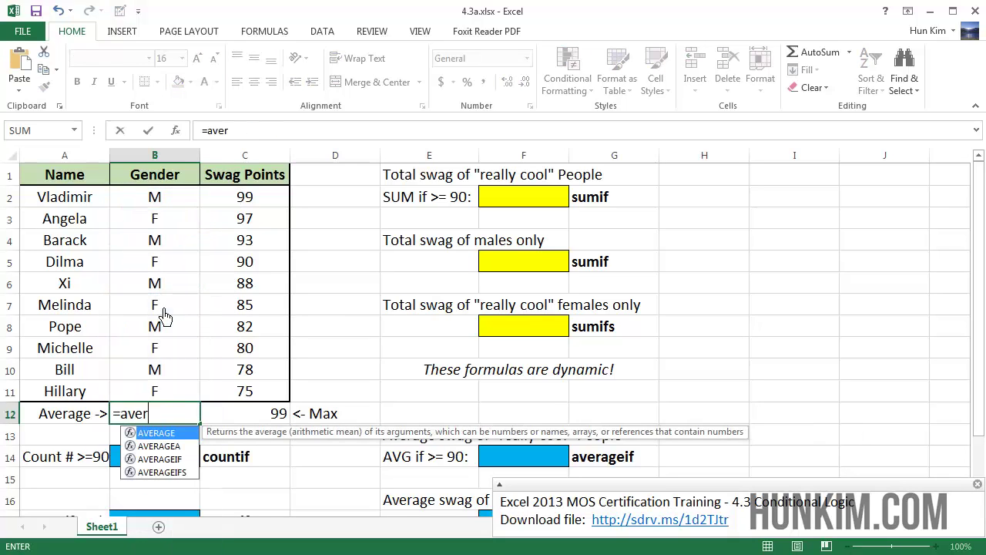
type("age(")
left_click_drag(266, 401, 253, 205)
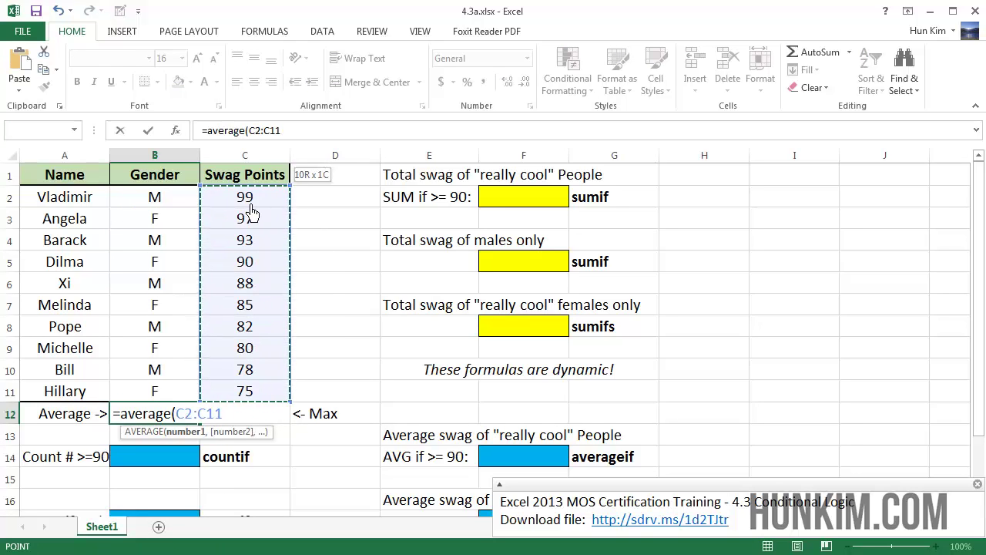
key("Return")
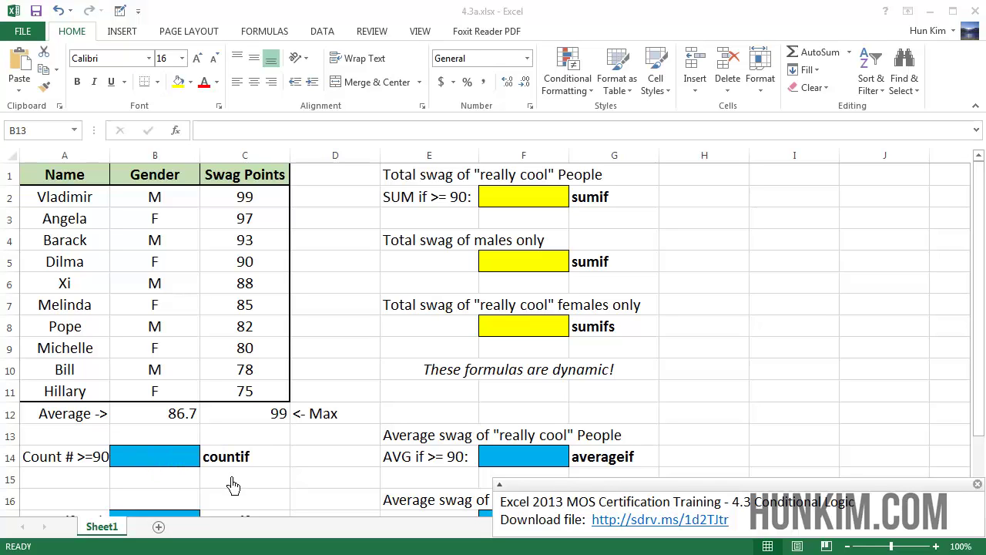
Step: Enter =COUNTIF(C2:C11,">=90") in B14 to count the 4 people scoring 90 or more
key("Down")
key("Down")
key("Down")
key("Down")
key("Down")
key("Down")
key("Down")
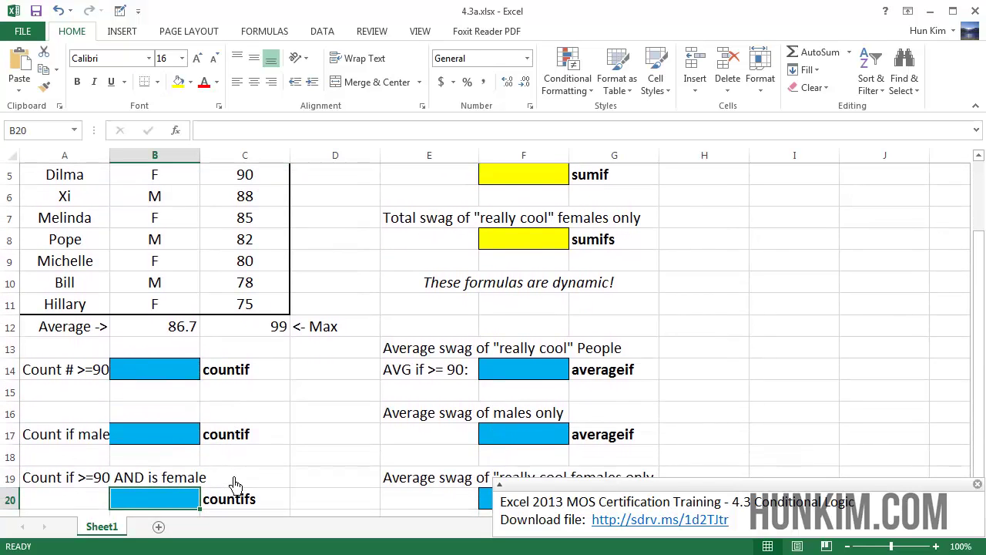
left_click(158, 384)
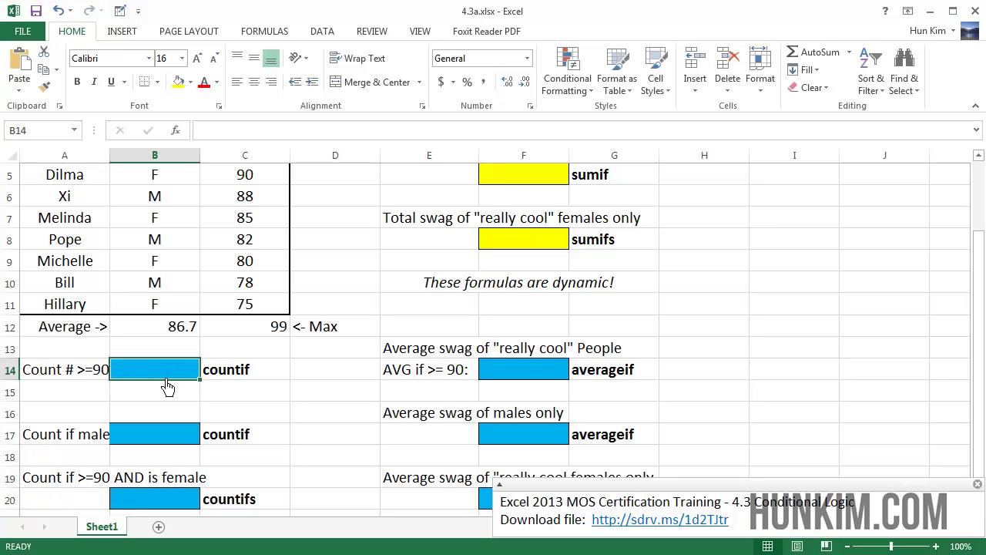
type("=countif(")
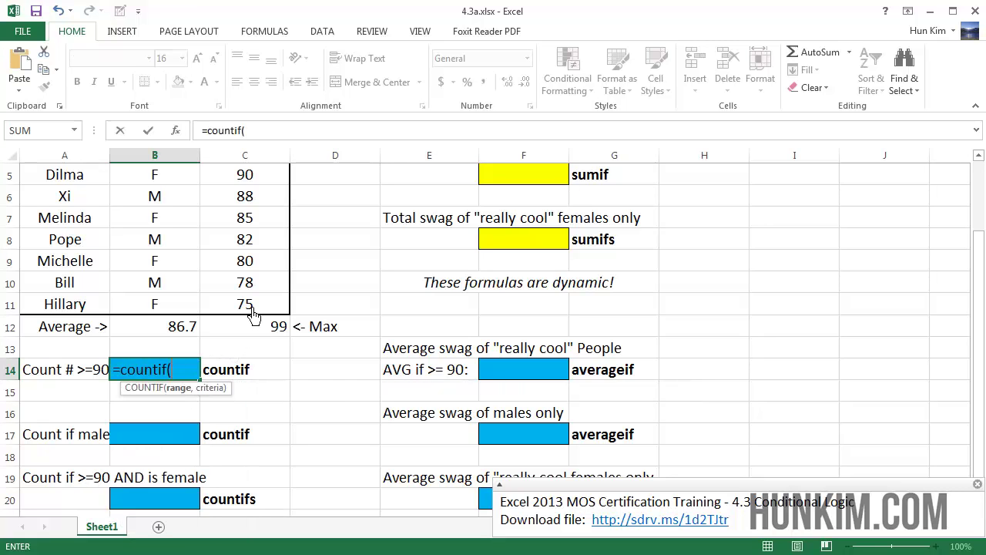
left_click_drag(252, 308, 253, 208)
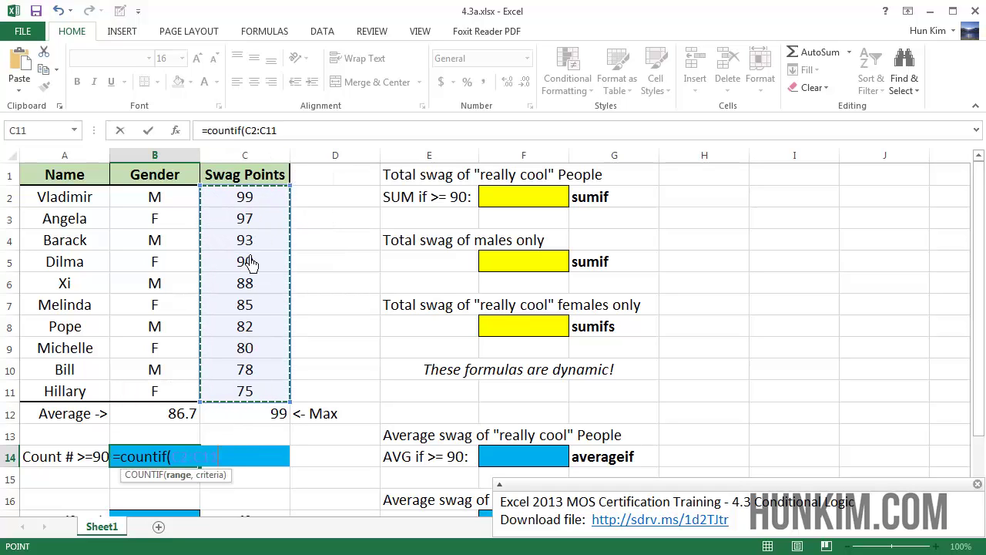
type(",")
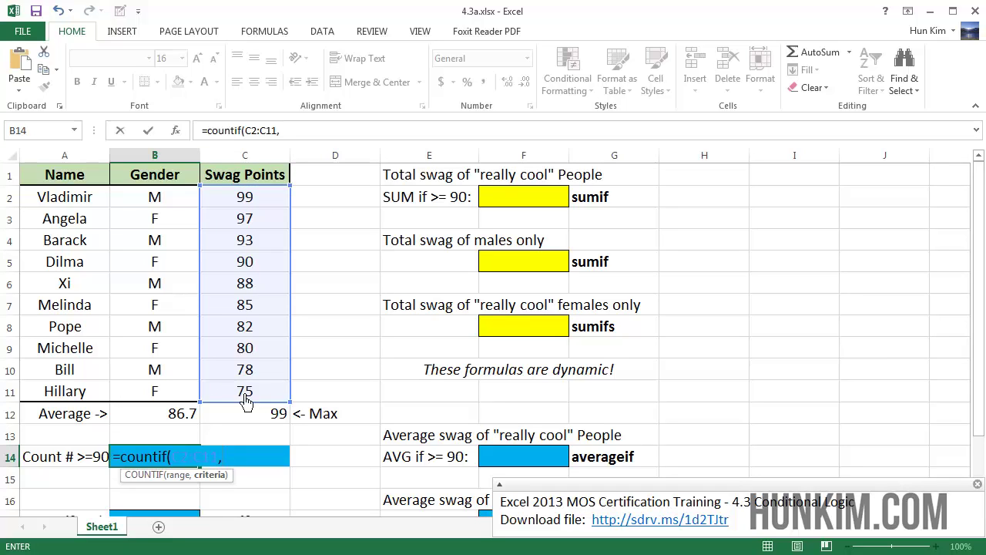
type("\">=90")
key("Right")
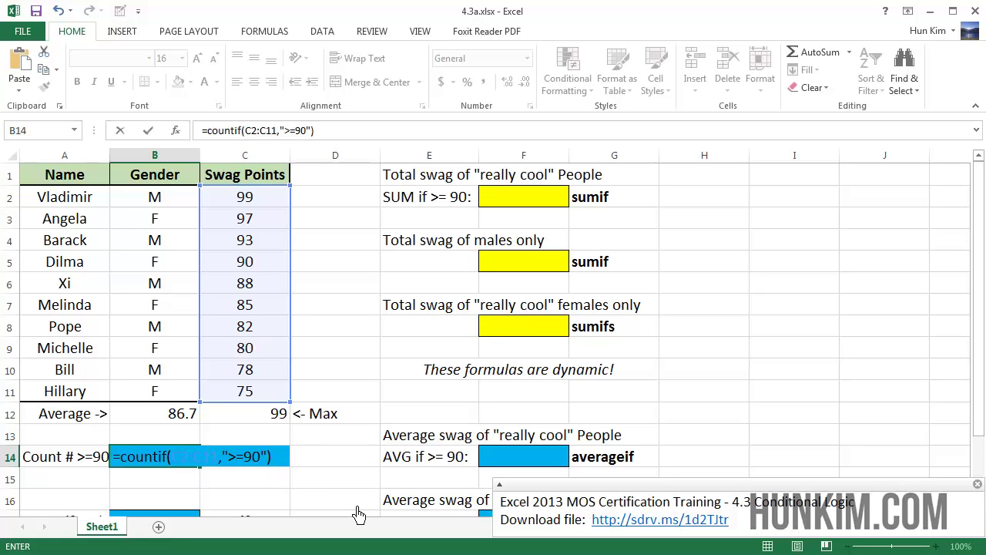
key("Return")
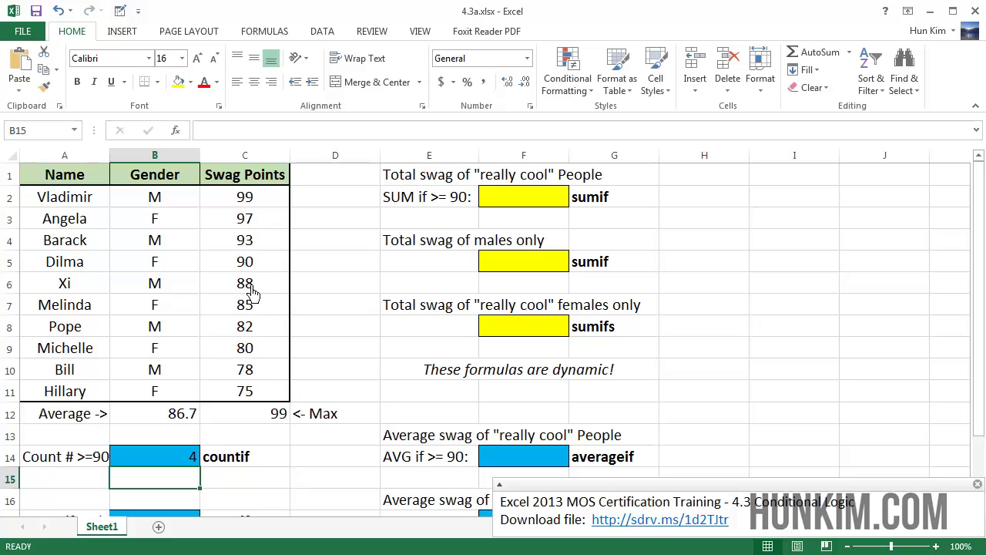
left_click(177, 465)
scroll(171, 471, "down", 2)
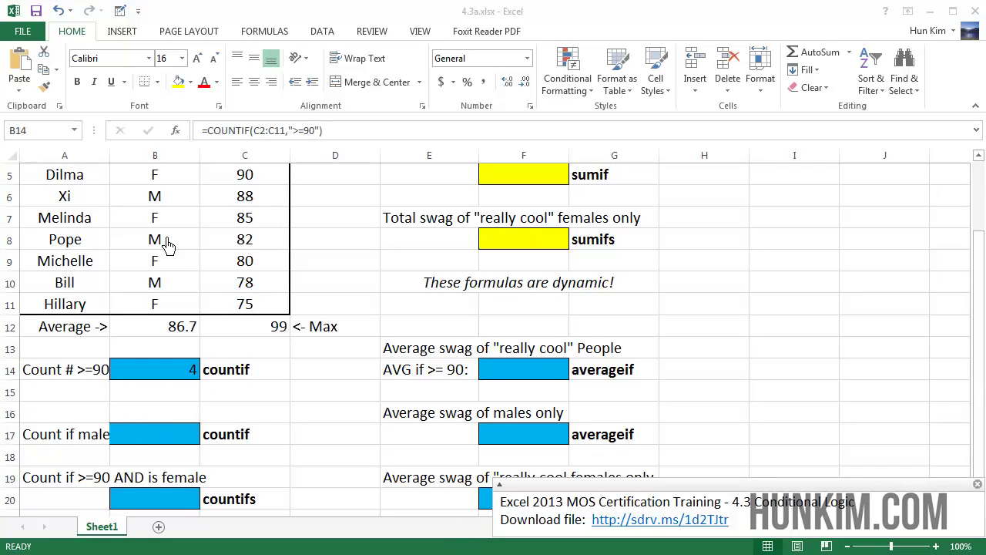
Step: Enter =COUNTIF(B2:B11,"M") in B17 to count the males, giving 5
left_click(161, 447)
type("=")
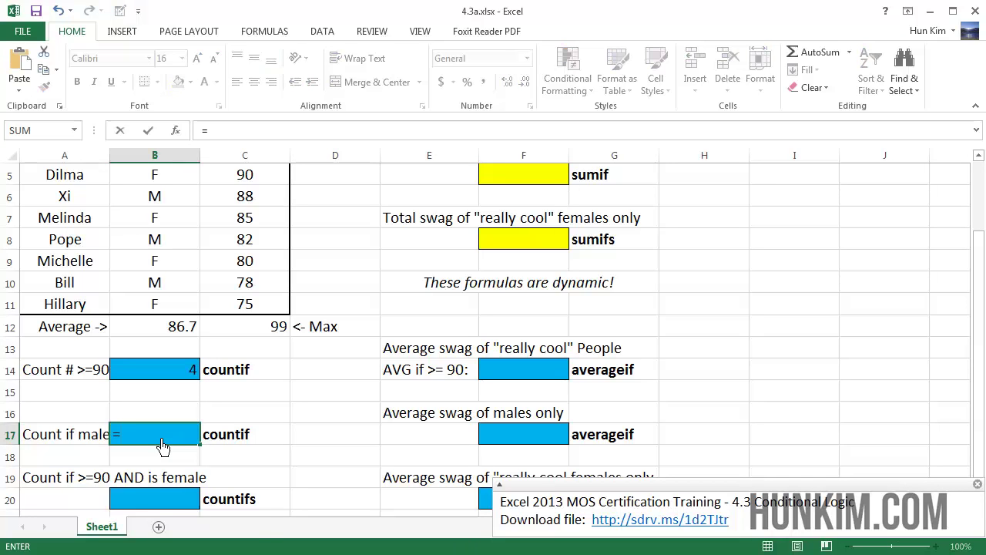
type("countif(")
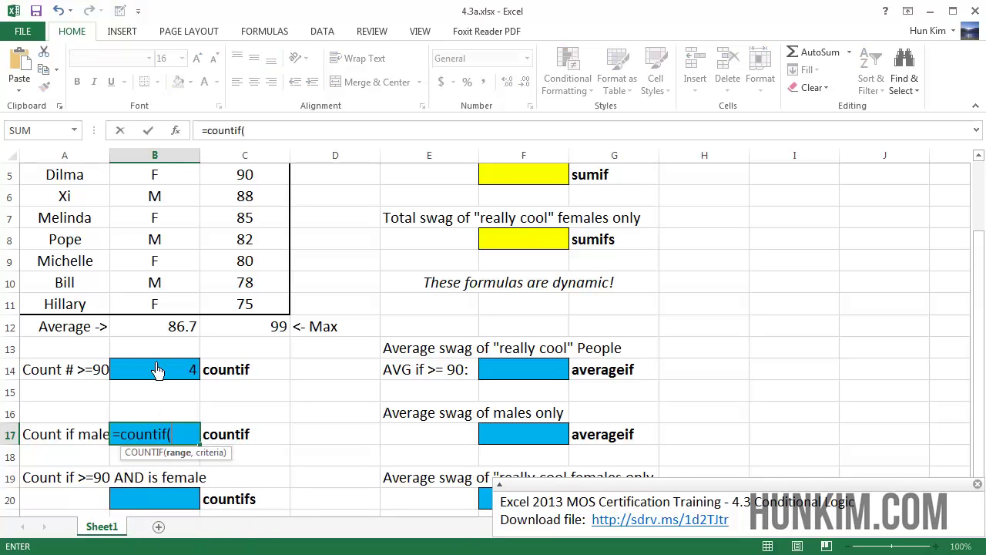
left_click_drag(154, 308, 151, 216)
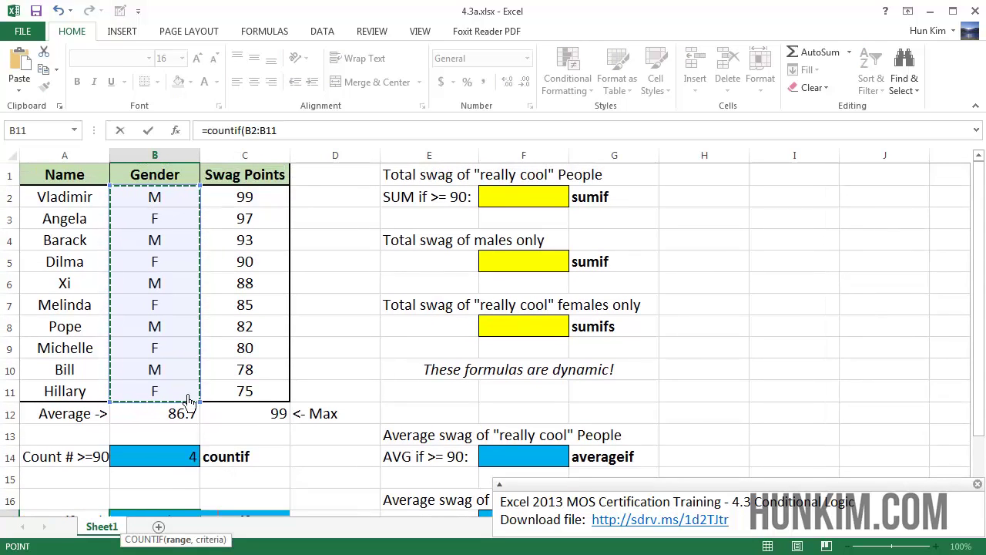
type(",")
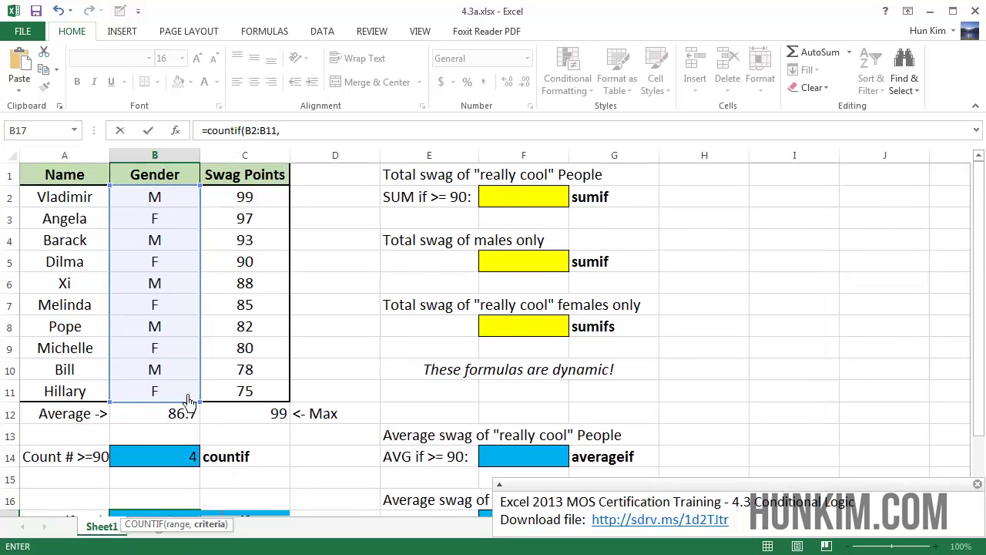
left_click(308, 136)
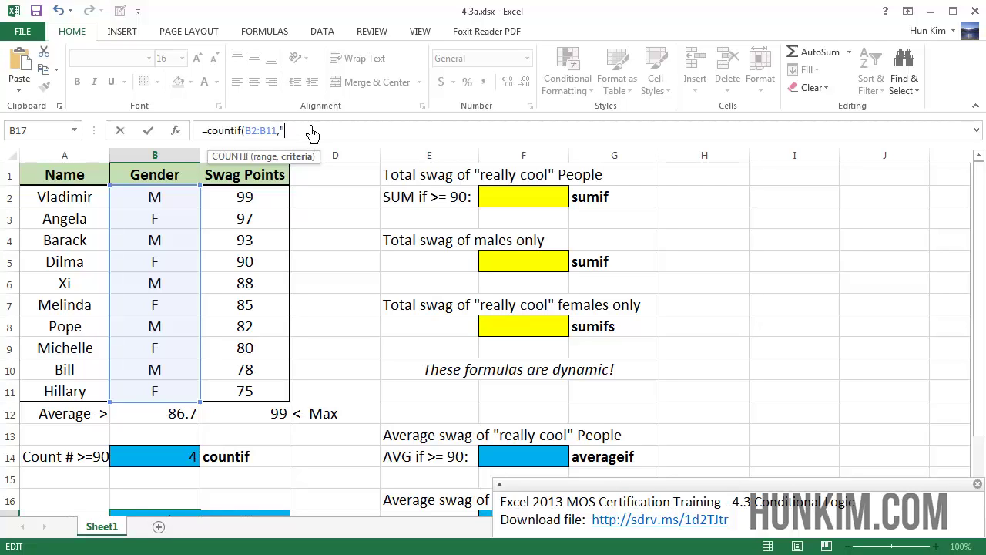
type("F")
scroll(297, 358, "down", 1)
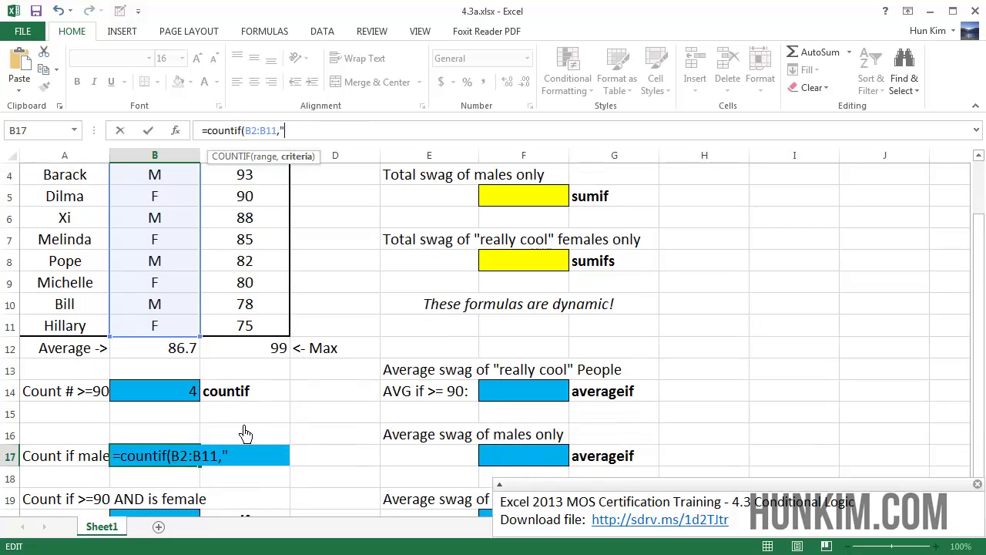
scroll(255, 374, "up", 1)
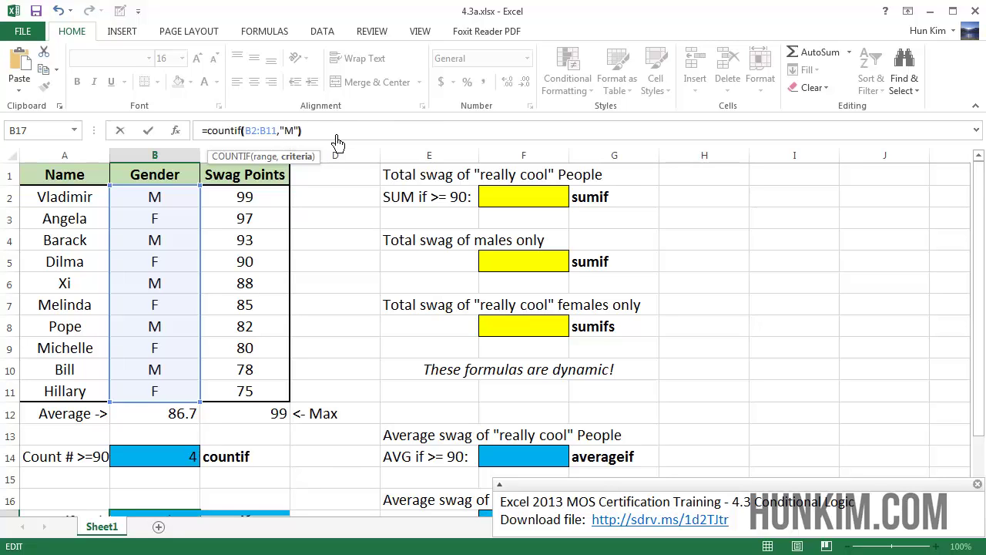
key("Return")
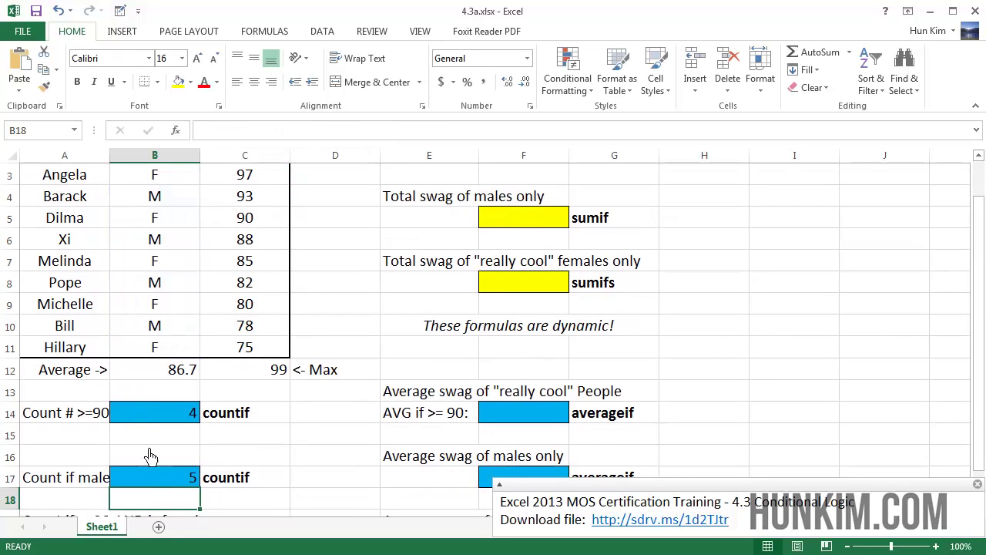
left_click(177, 479)
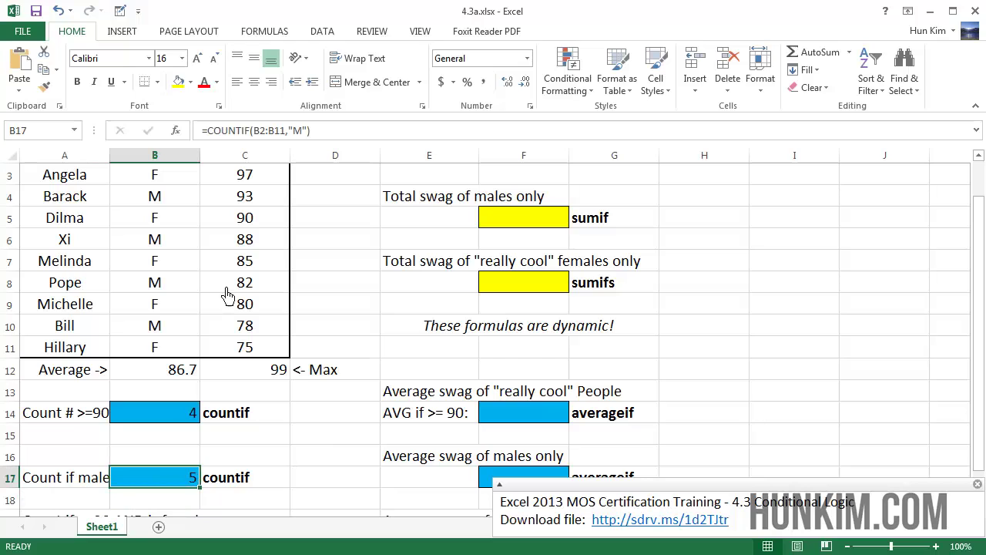
Step: Change B11's gender to M and back to F to confirm the male count recalculates
left_click(178, 348)
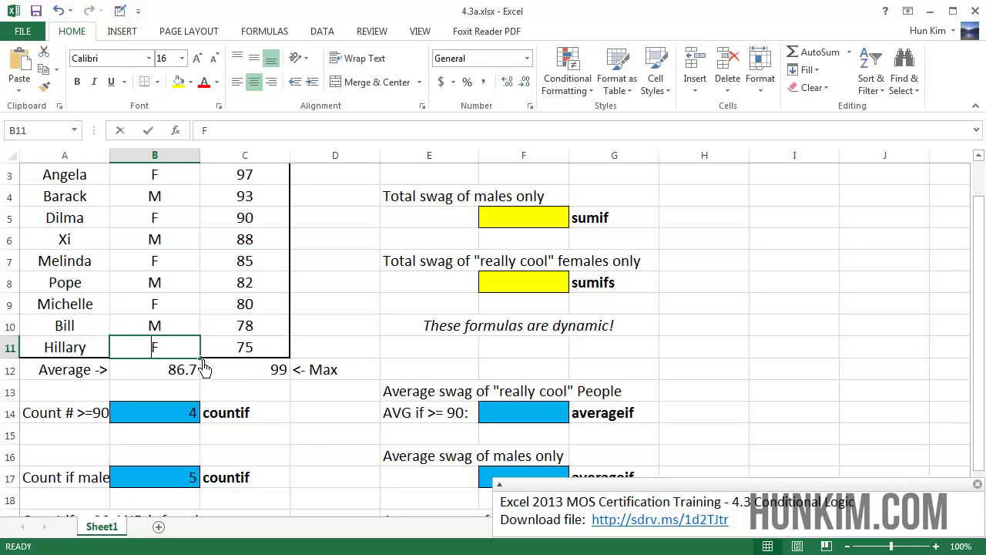
type("M")
key("Return")
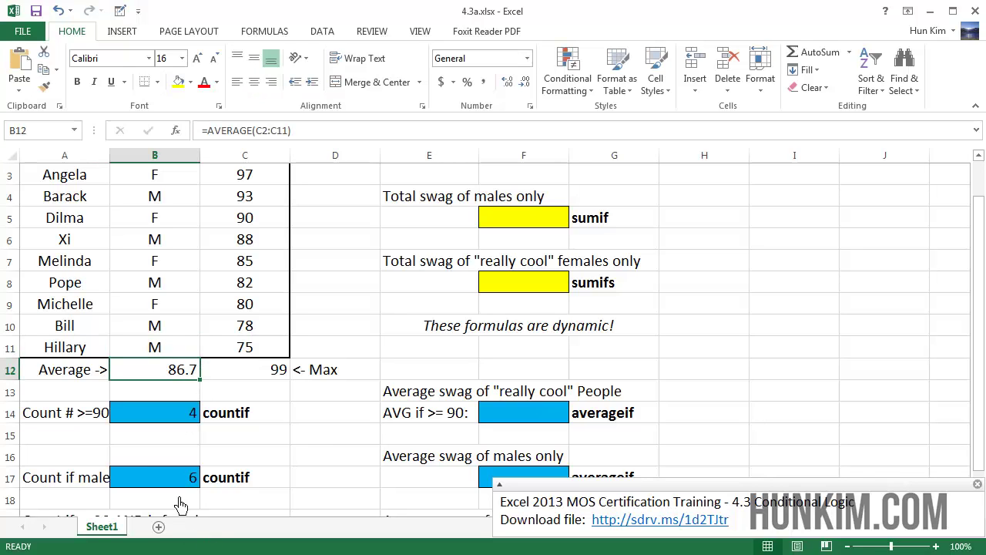
left_click(182, 359)
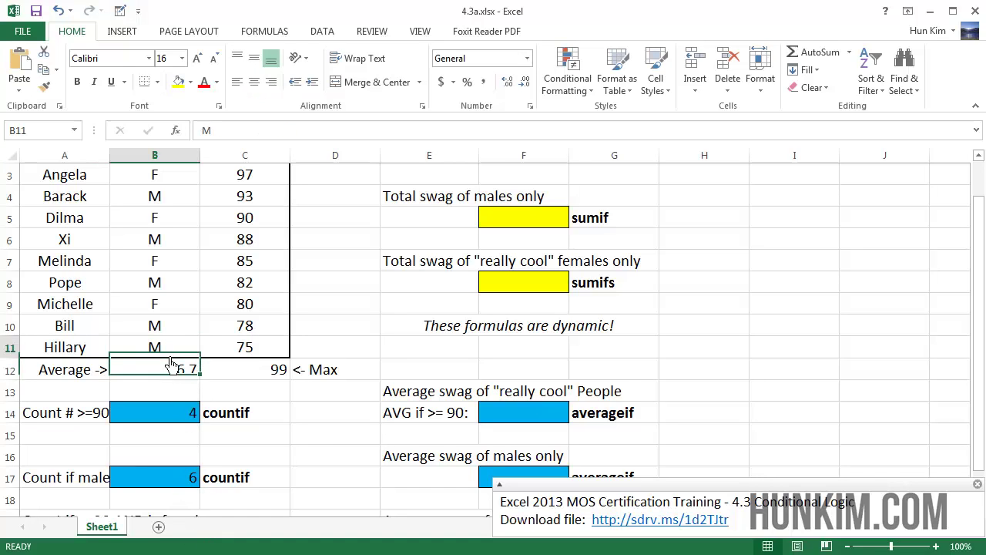
type("F")
key("Return")
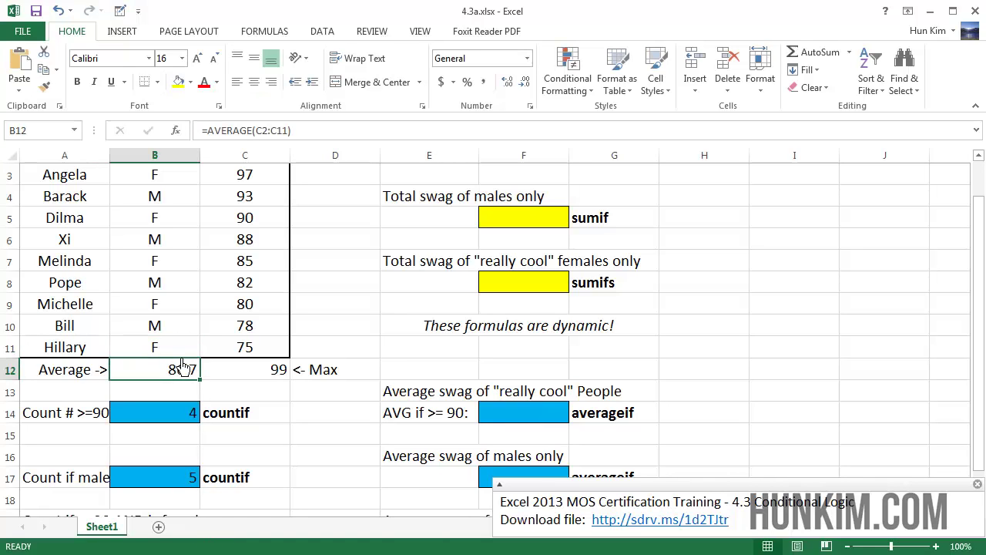
scroll(182, 370, "down", 1)
left_click(183, 409)
left_click(183, 431)
key("Down")
key("Down")
scroll(183, 431, "down", 1)
key("Down")
key("Down")
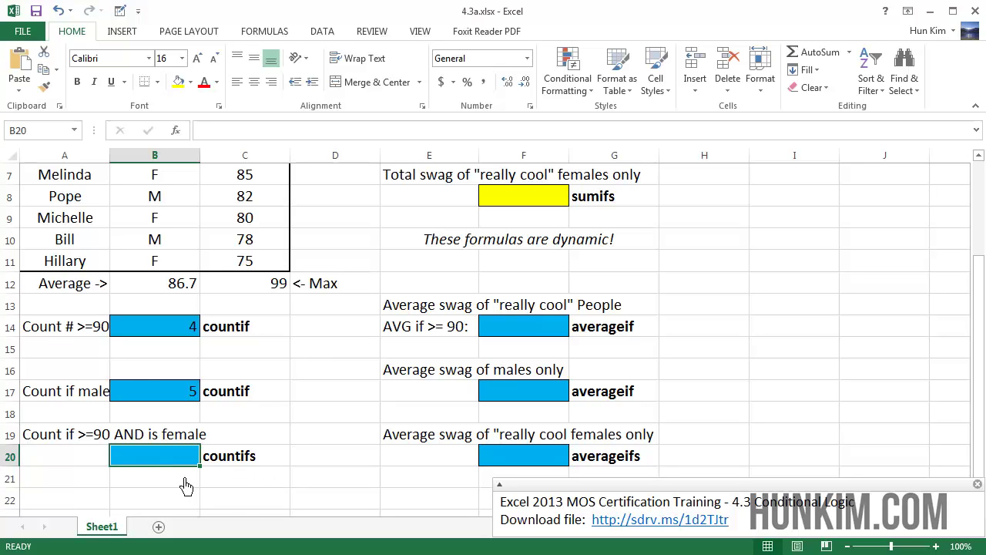
Step: Enter =COUNTIFS(B2:B11,"F",C2:C11,">=90") in B20, counting 2 high-scoring females
type("=counti")
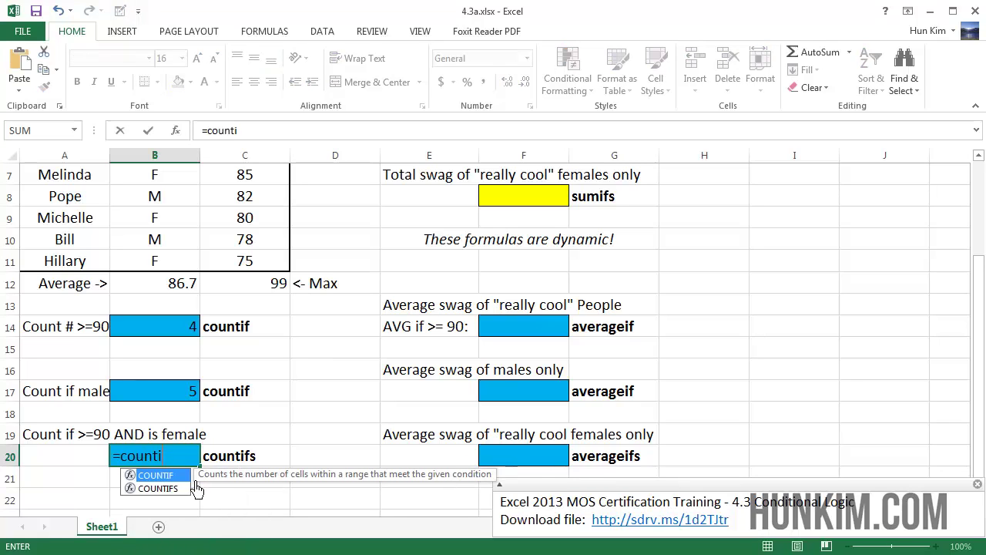
type("fs(")
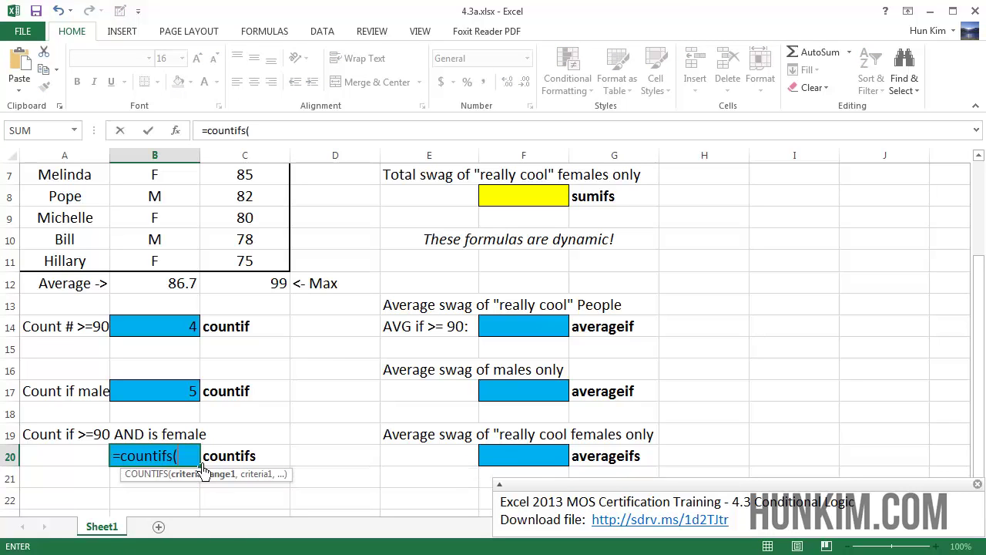
scroll(492, 331, "up", 1)
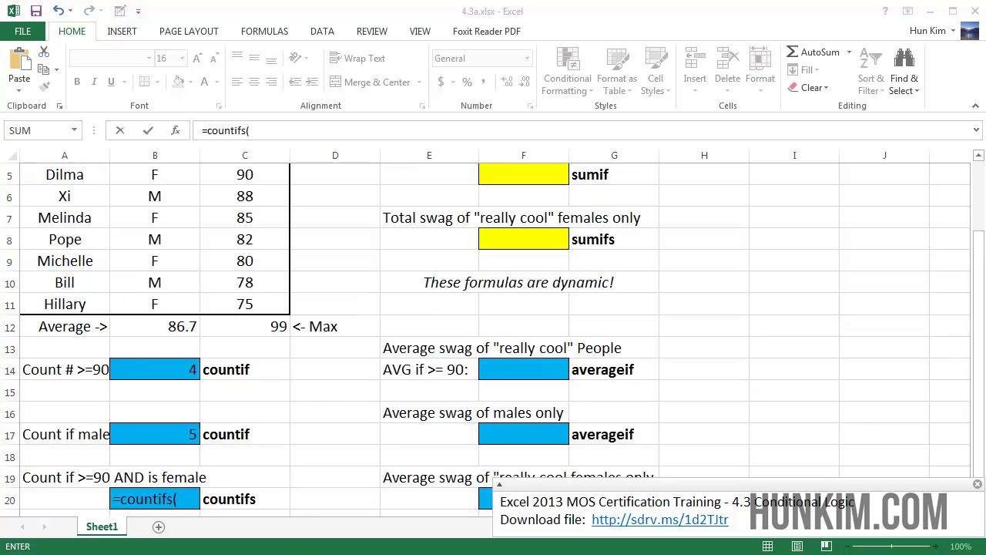
left_click(191, 506)
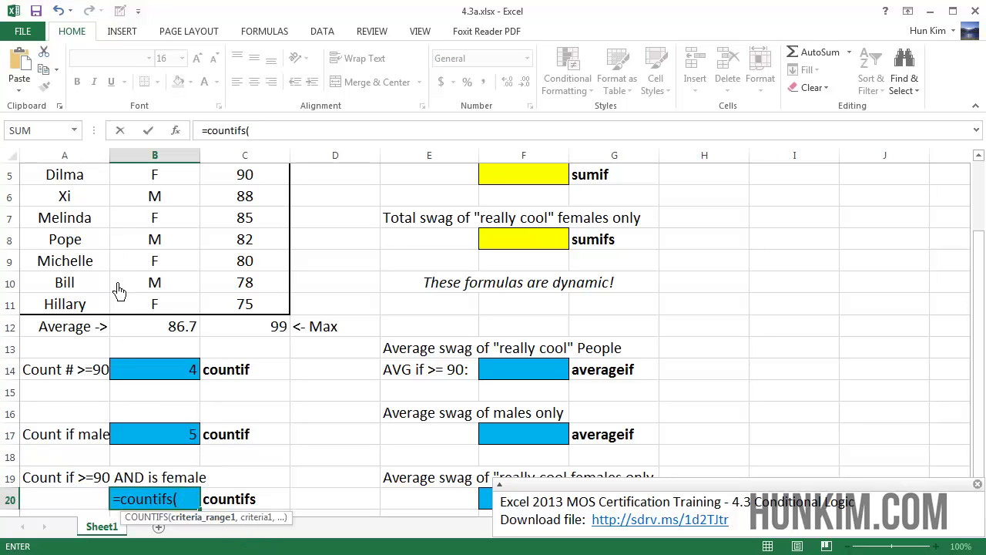
left_click_drag(160, 314, 150, 215)
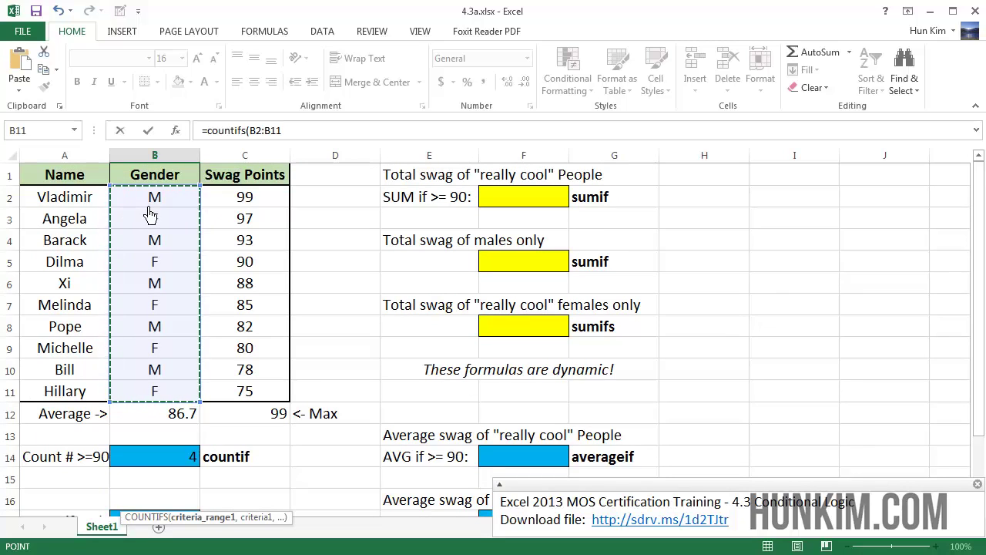
left_click(327, 136)
type(",")
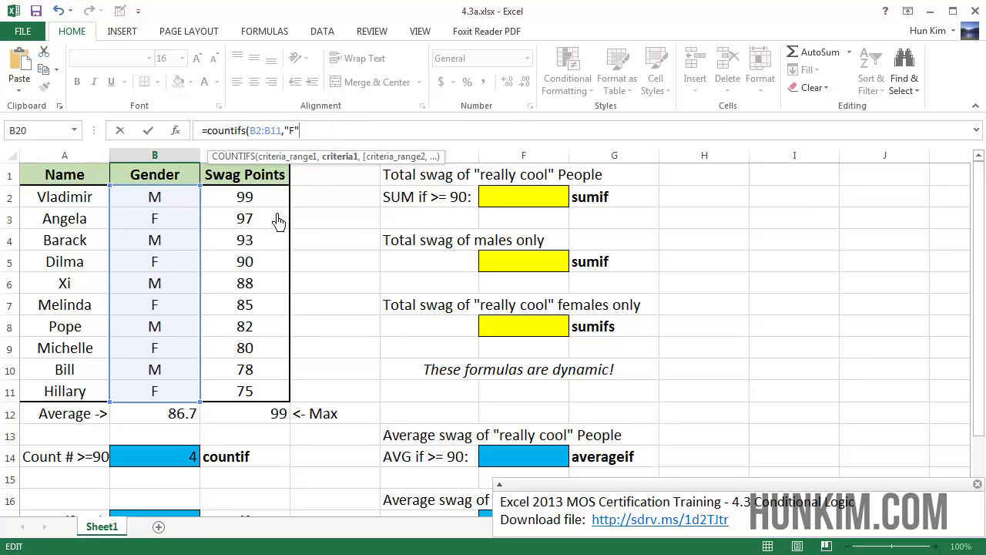
type("\"F\",")
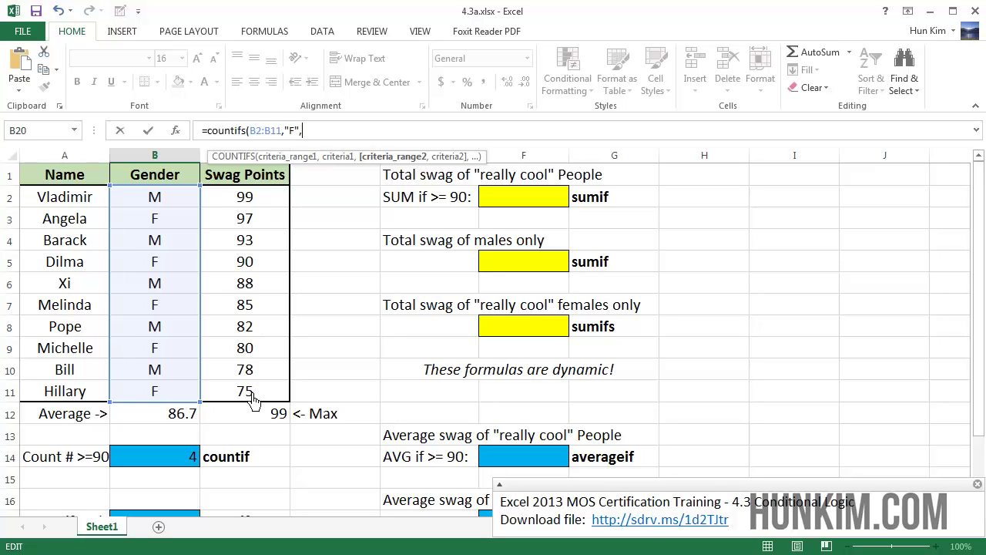
left_click_drag(255, 399, 255, 219)
type(",\">=90")
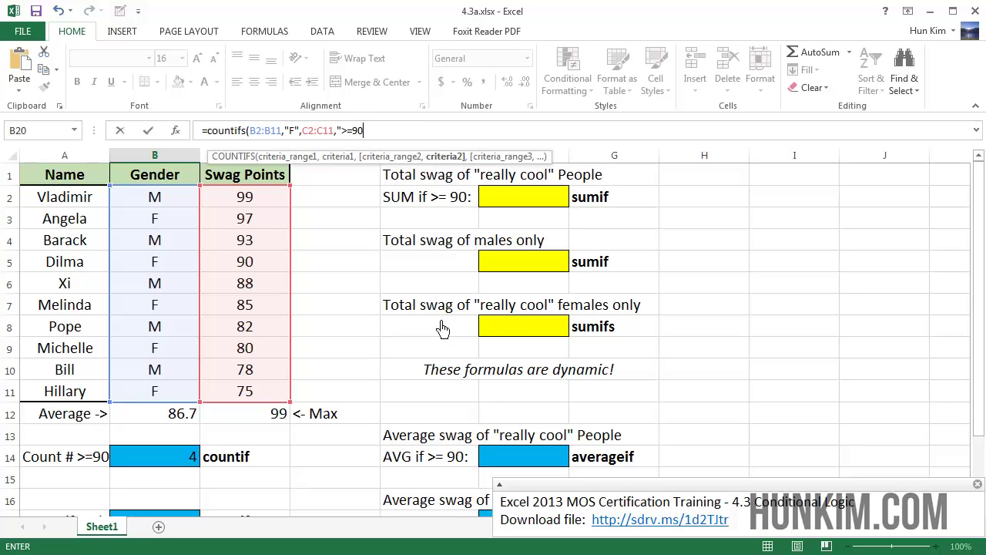
type(",")
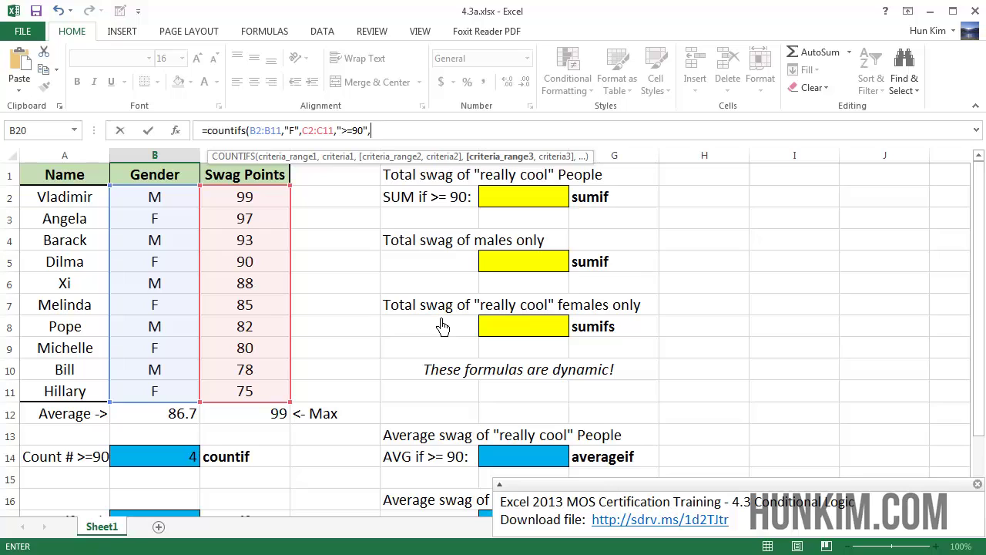
key("BackSpace")
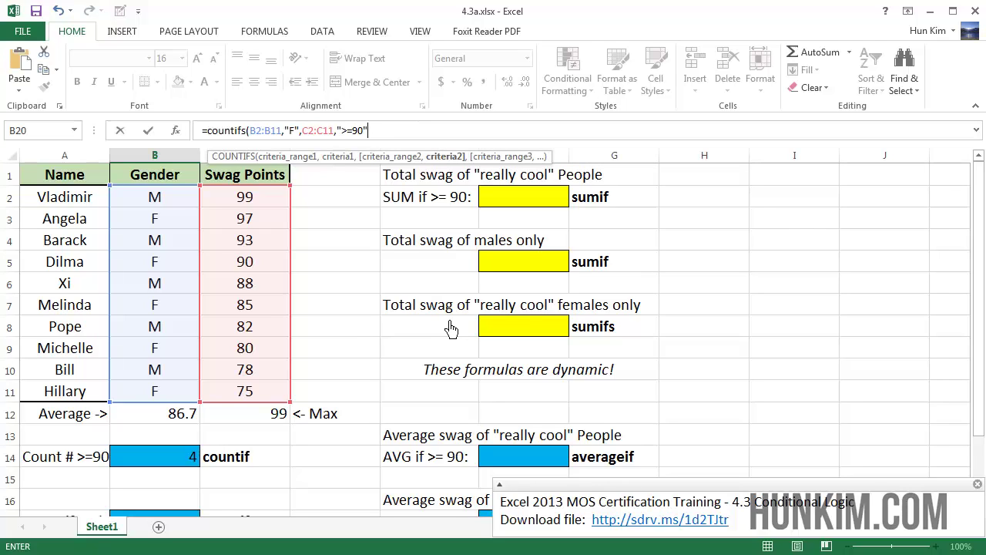
type(")")
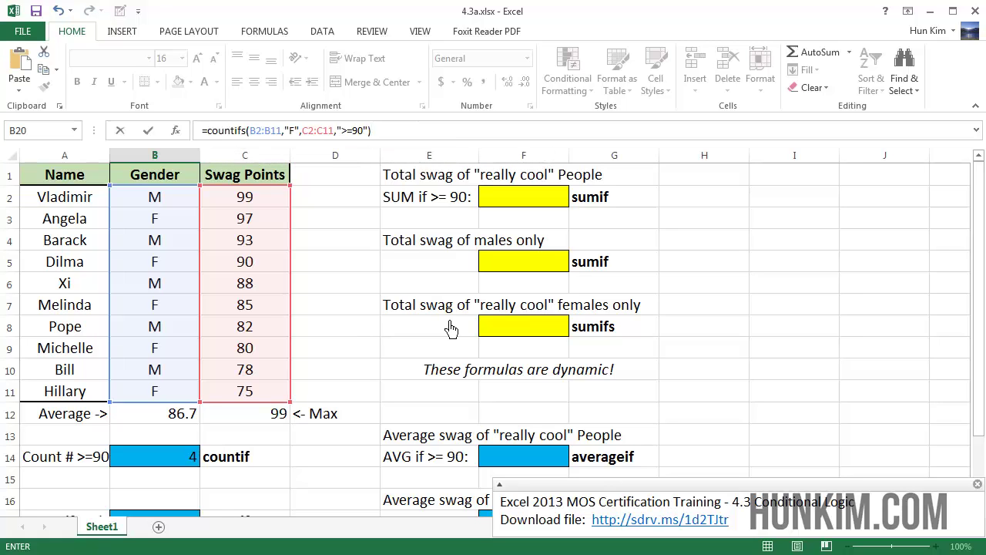
key("Return")
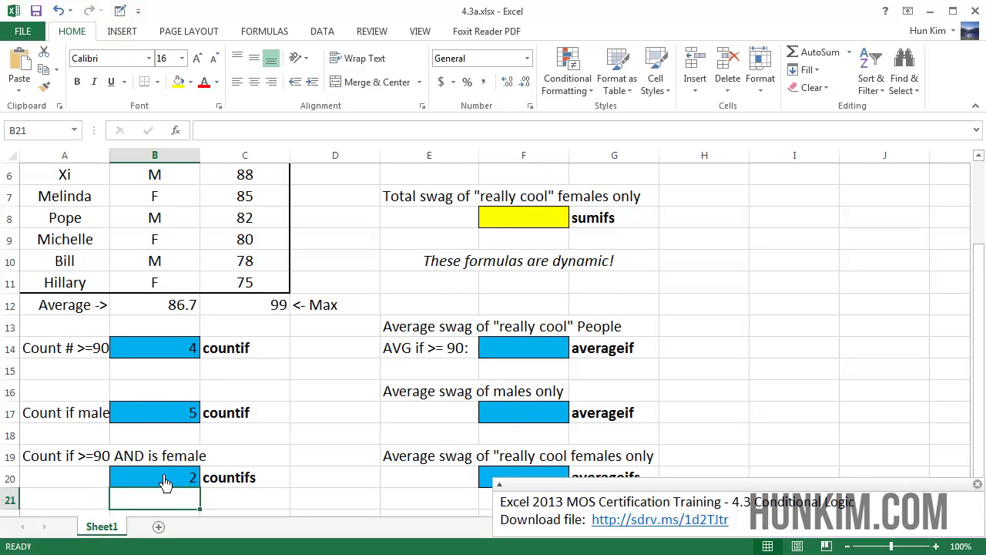
left_click(279, 259)
key("Up")
key("Up")
key("Up")
key("Up")
key("Up")
key("Up")
key("Up")
key("Up")
key("Up")
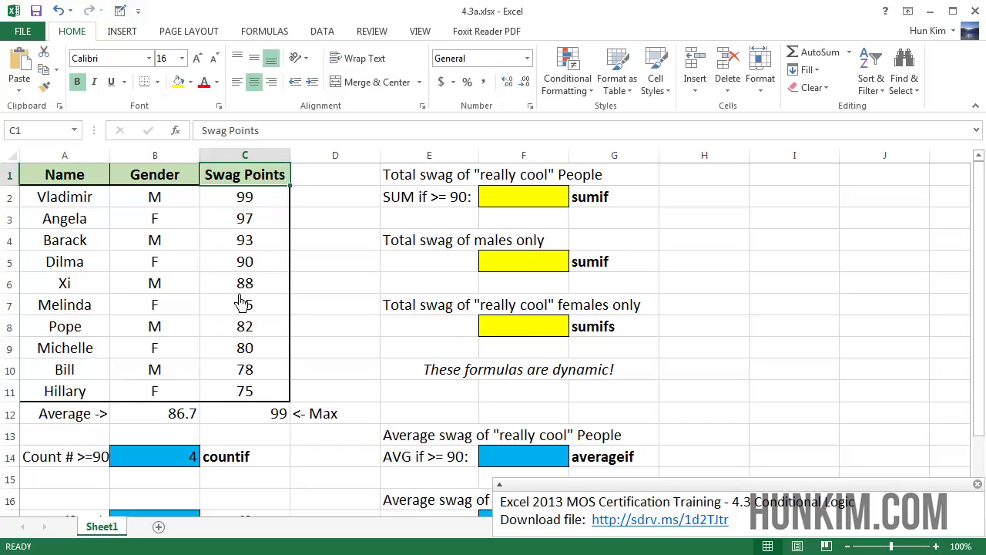
left_click(165, 225)
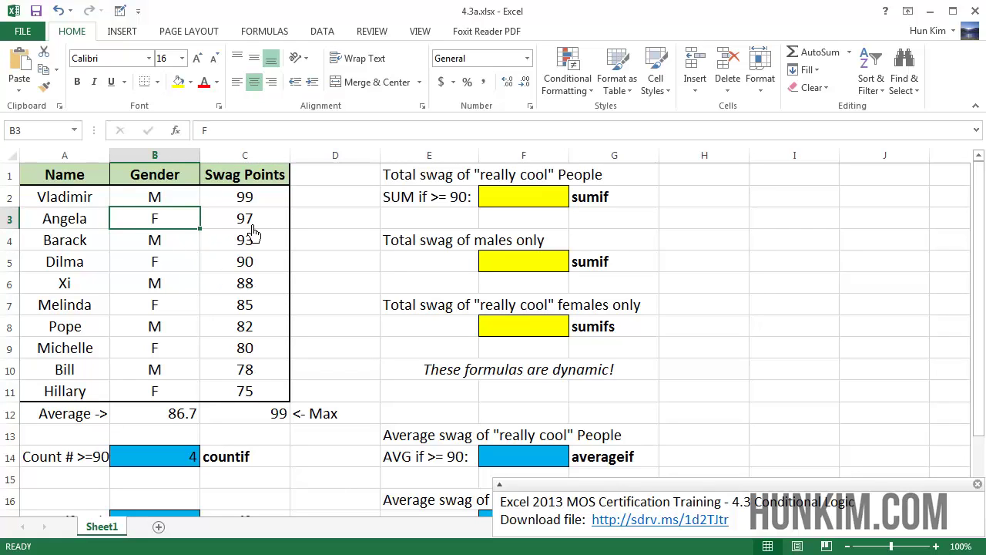
left_click(249, 225)
left_click(187, 273)
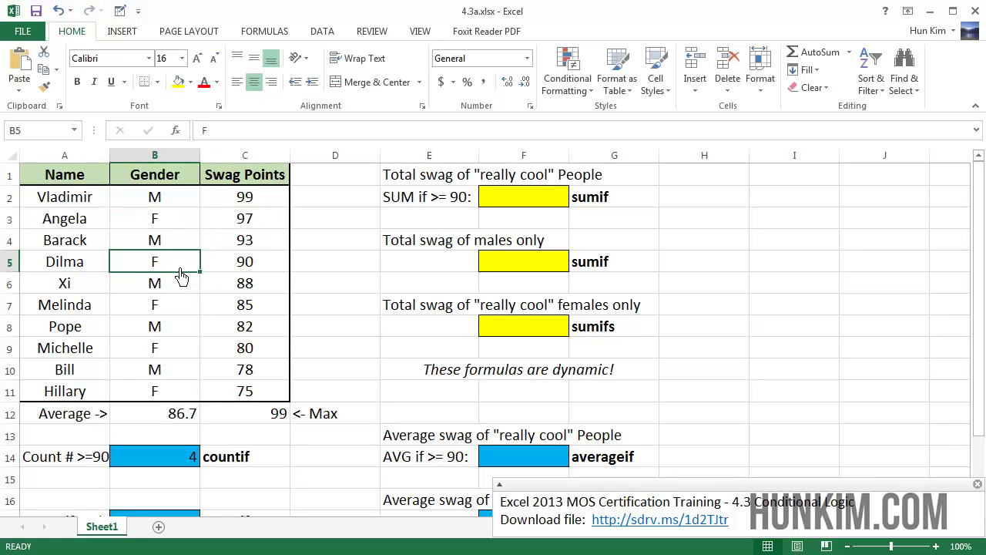
left_click(244, 271)
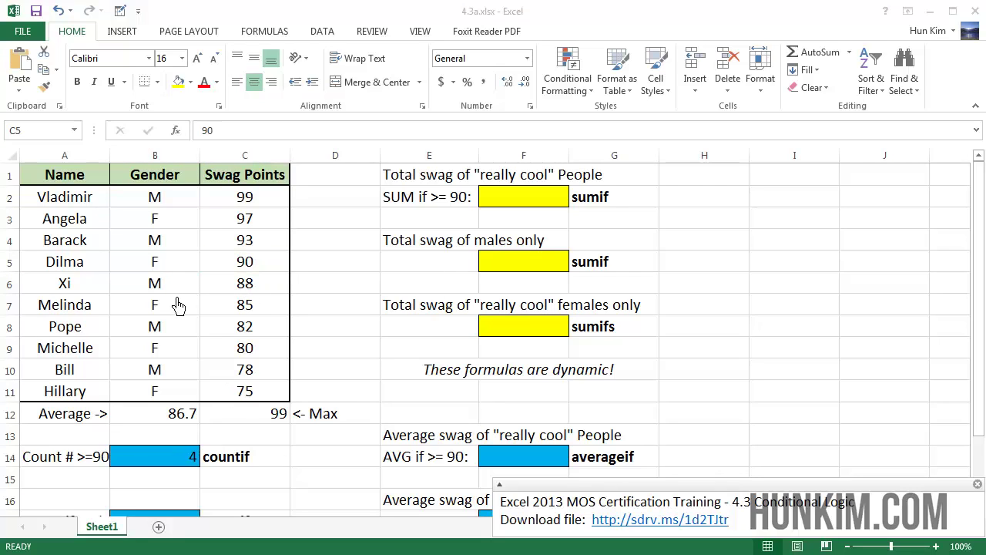
left_click(244, 202)
left_click(185, 202)
left_click(177, 504)
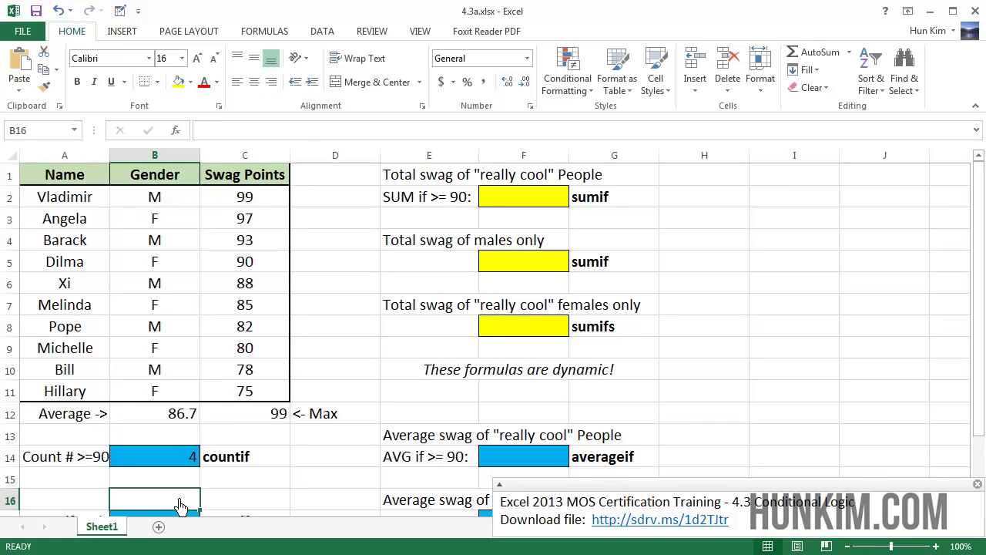
key("Down")
key("Down")
key("Down")
key("Down")
key("Down")
key("Down")
key("Up")
key("Right")
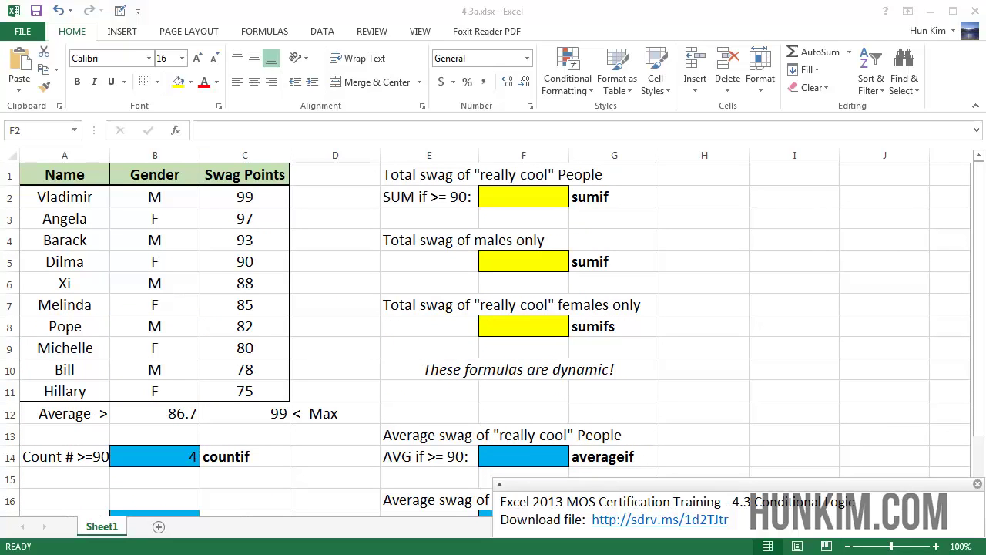
Step: Enter =SUMIF(C2:C11,">=90") in F2, totalling 379 swag points
left_click(551, 199)
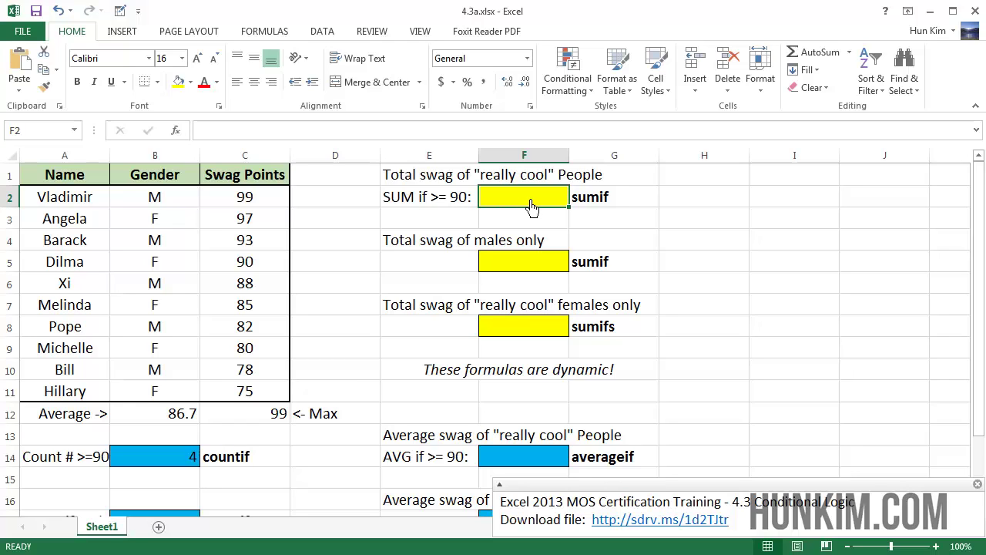
type("=sum")
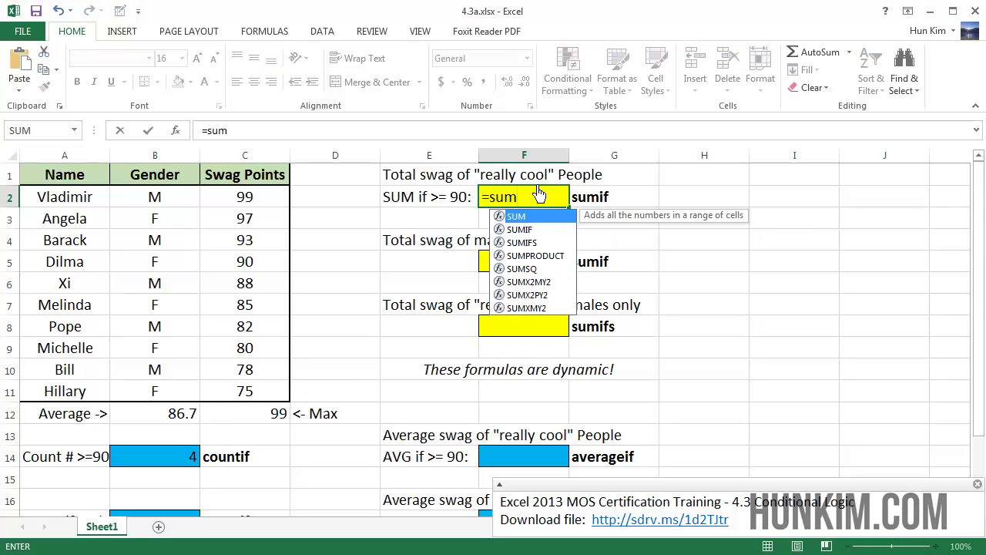
type("if(")
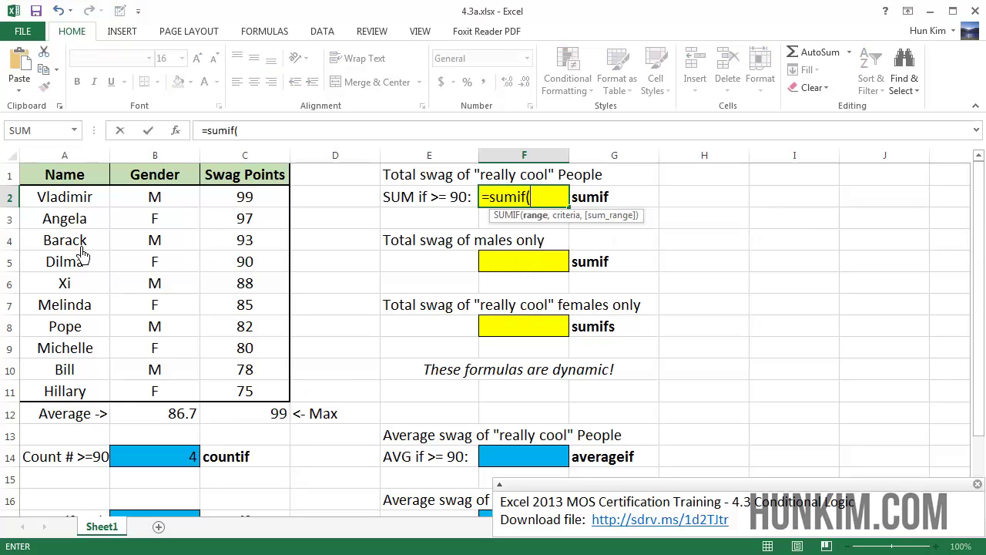
left_click_drag(264, 198, 253, 396)
type(",")
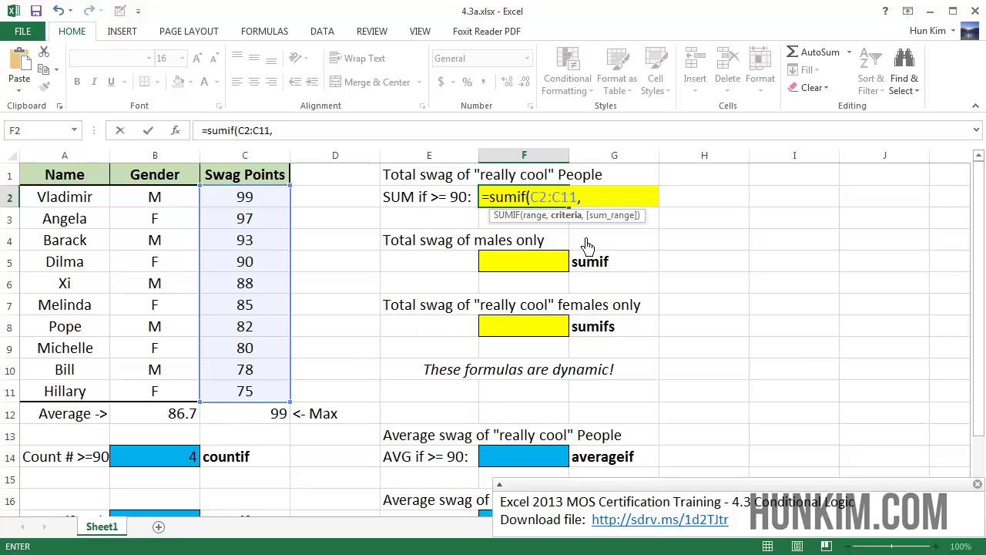
type("\">=90")
key("Return")
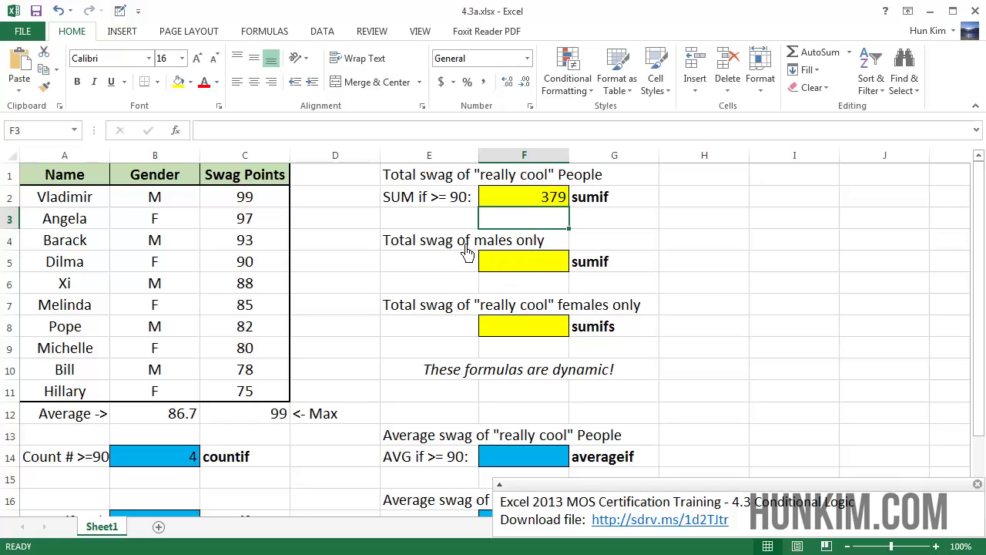
Step: Enter =SUMIF(B2:B11,"M",C2:C11) in F5 to total the males' swag points, 440
left_click(520, 266)
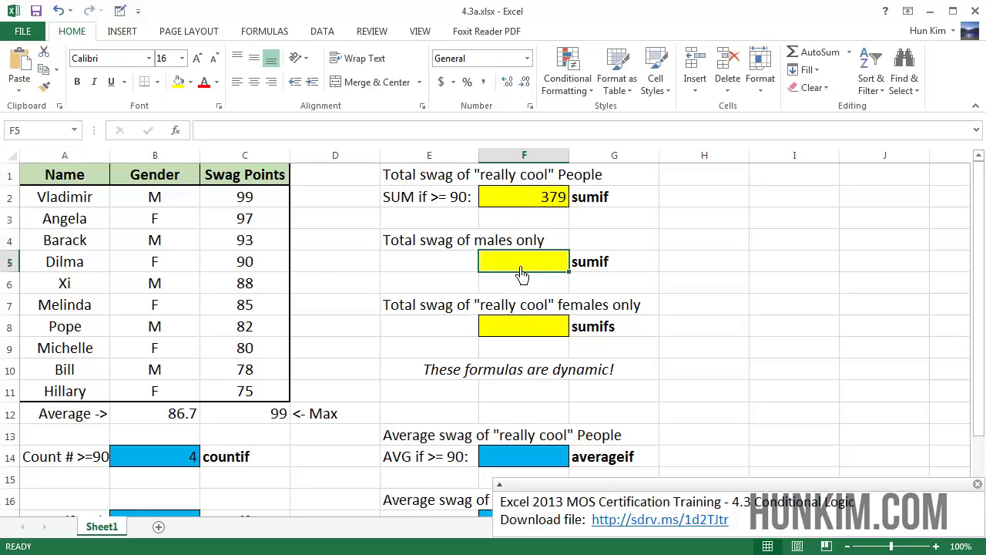
type("=sumif(")
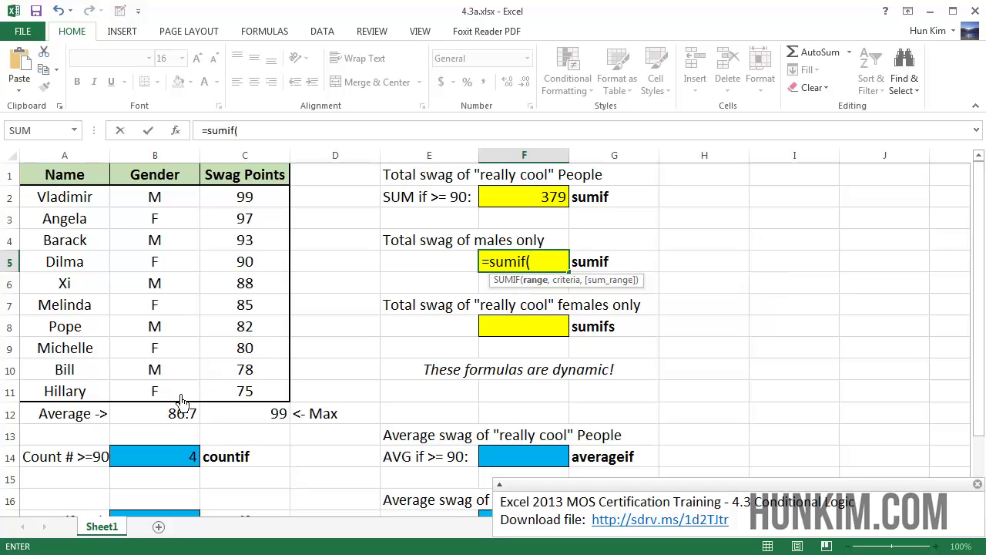
left_click_drag(181, 400, 171, 209)
type(",")
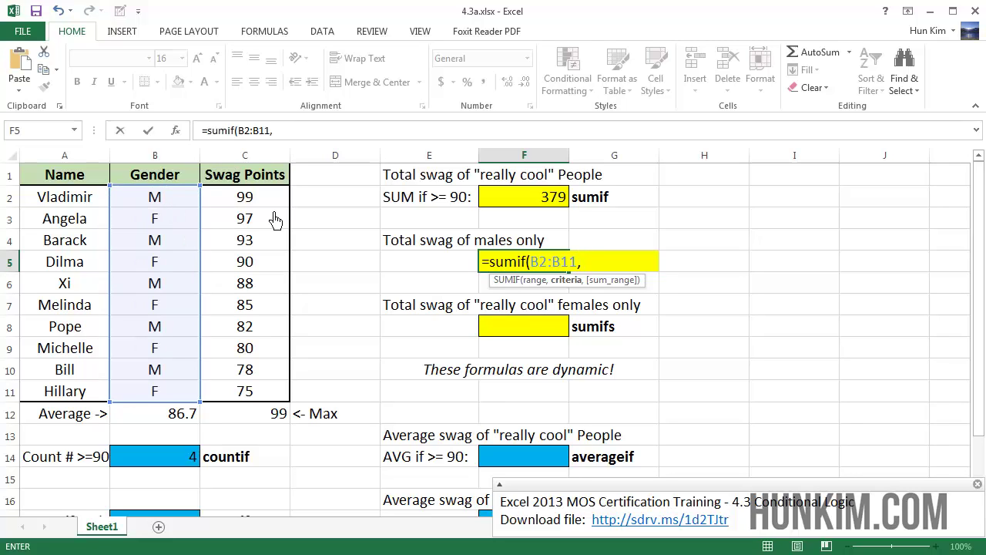
type("\"M")
type(",")
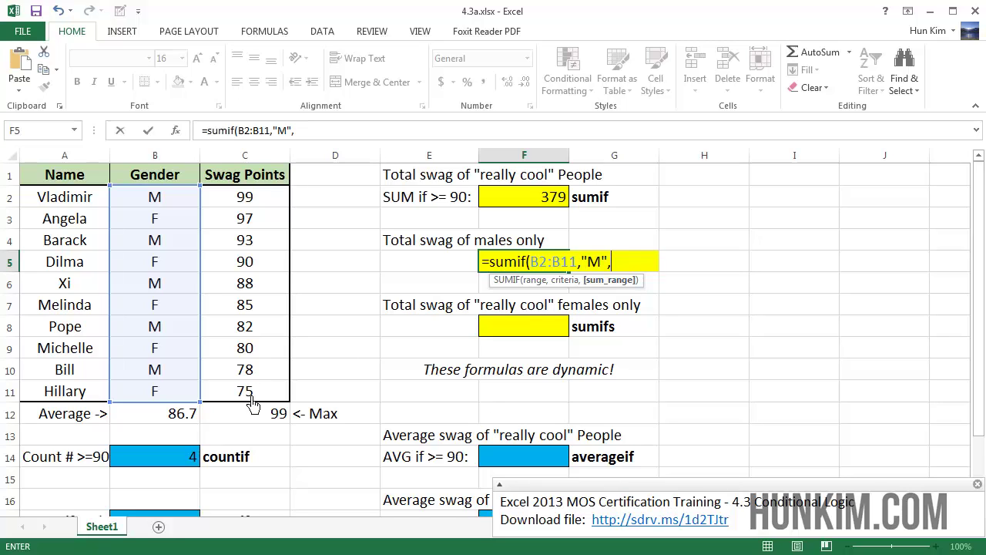
left_click_drag(251, 397, 251, 216)
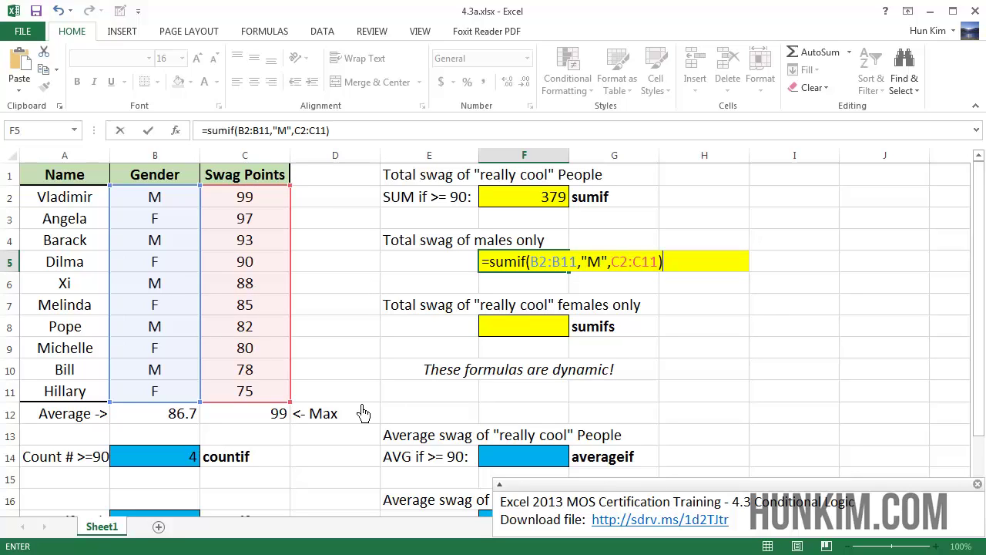
key("Return")
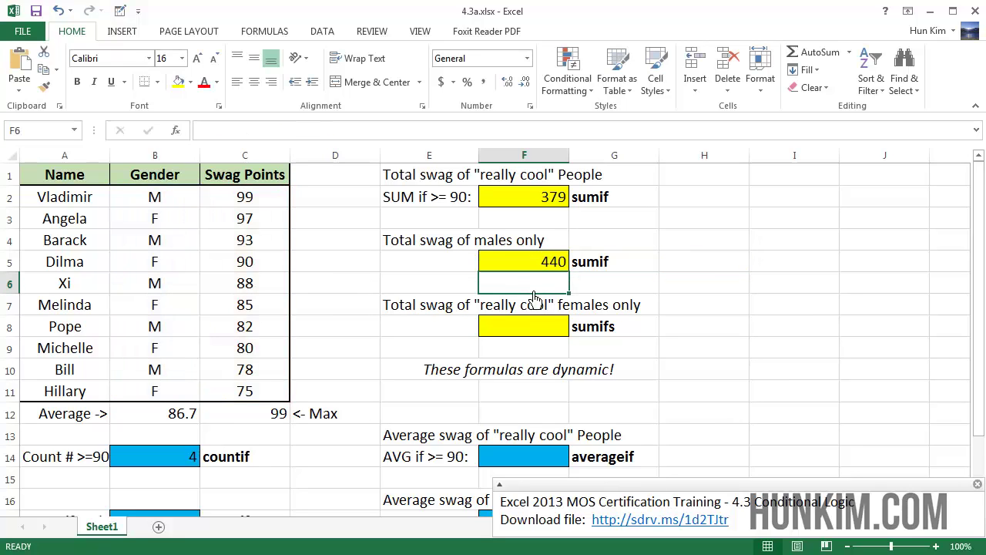
left_click(504, 268)
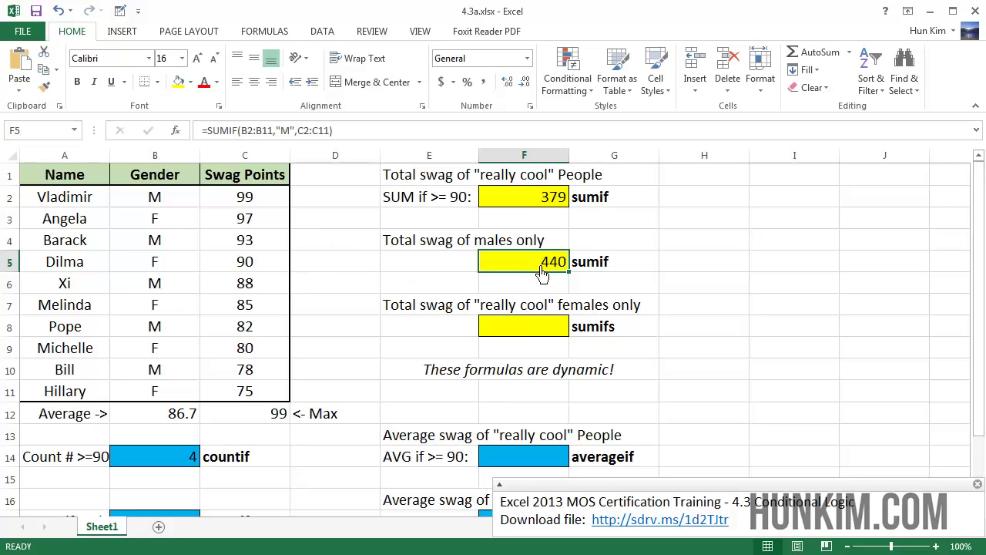
left_click(524, 339)
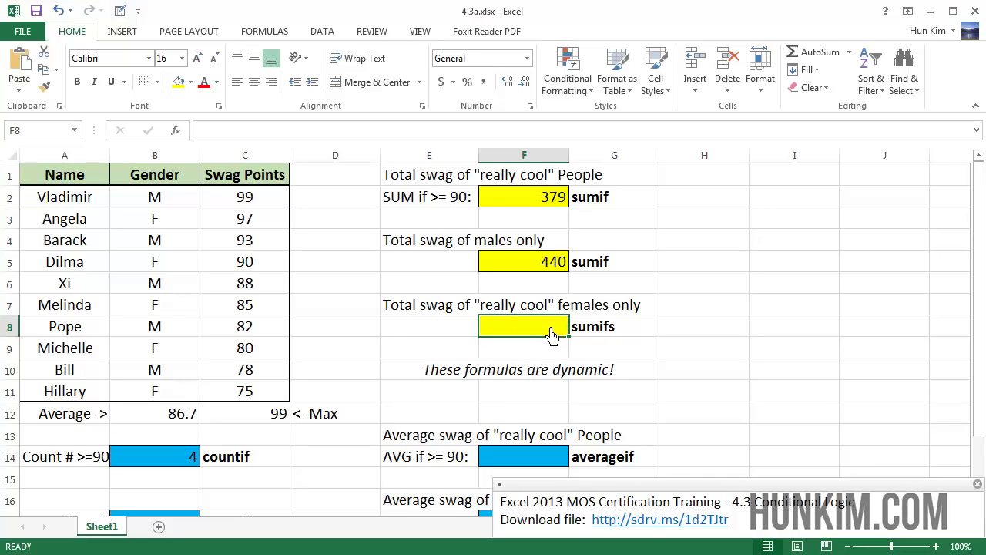
Step: Enter =SUMIFS(C2:C11,B2:B11,"F",C2:C11,">=90") in F8, totalling 187
type("=sumifs(")
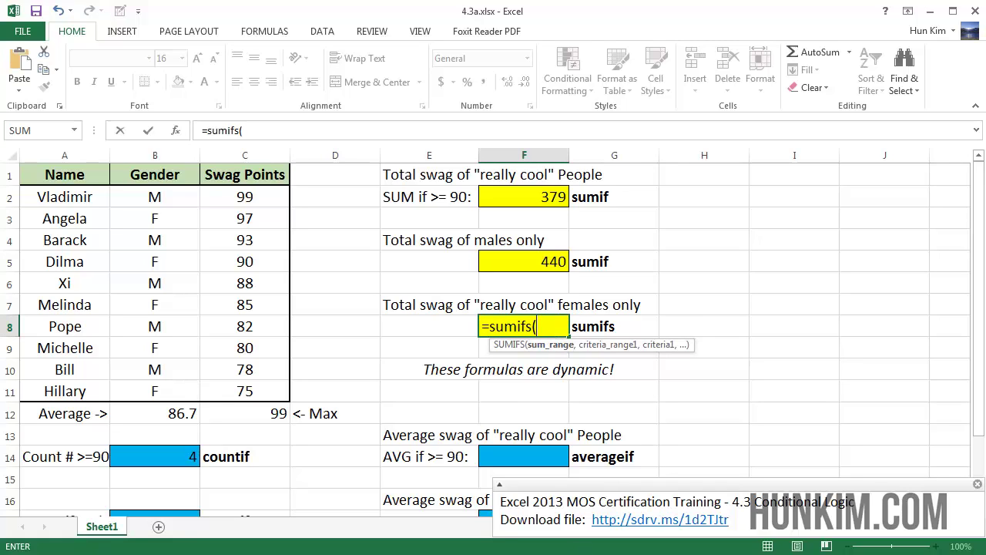
key("alt+Tab")
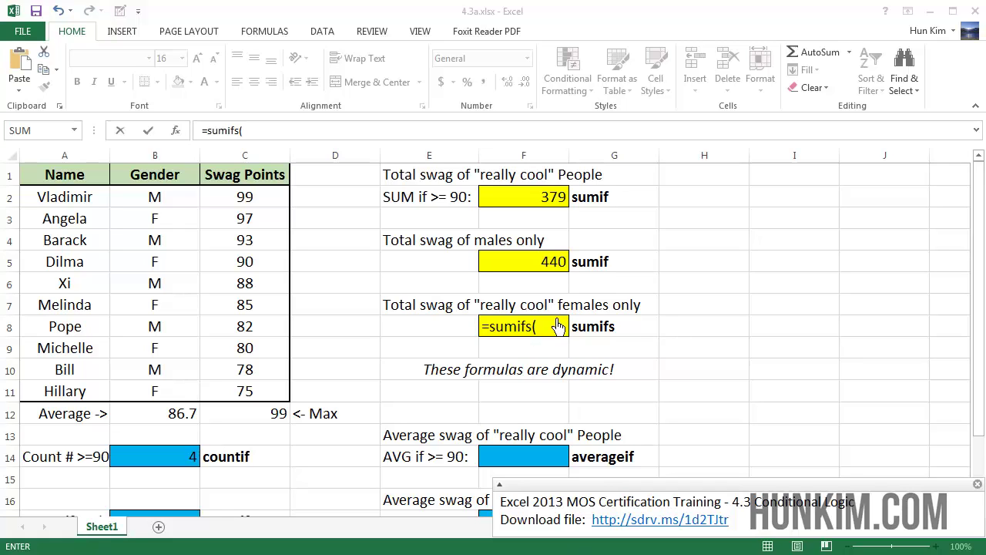
left_click(559, 328)
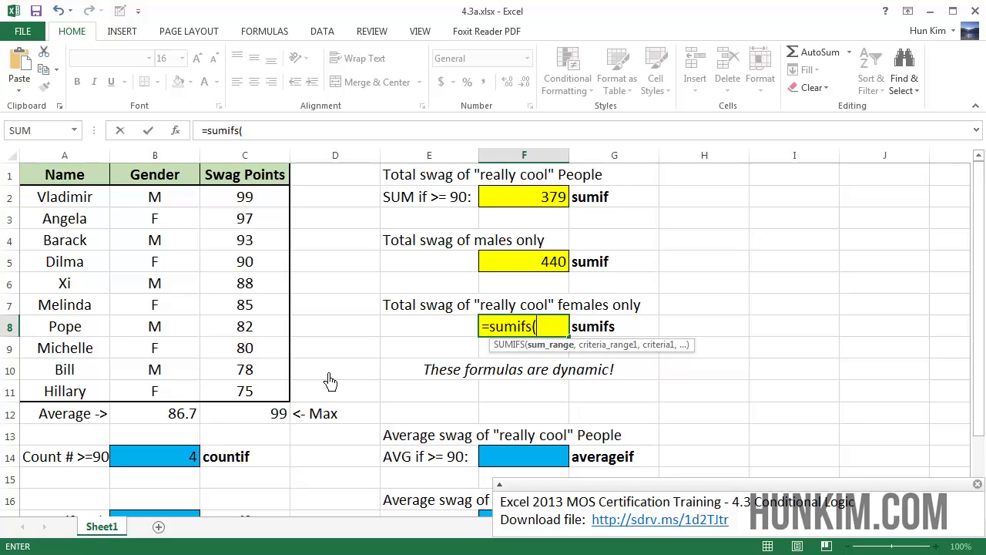
left_click_drag(262, 399, 269, 205)
type(",")
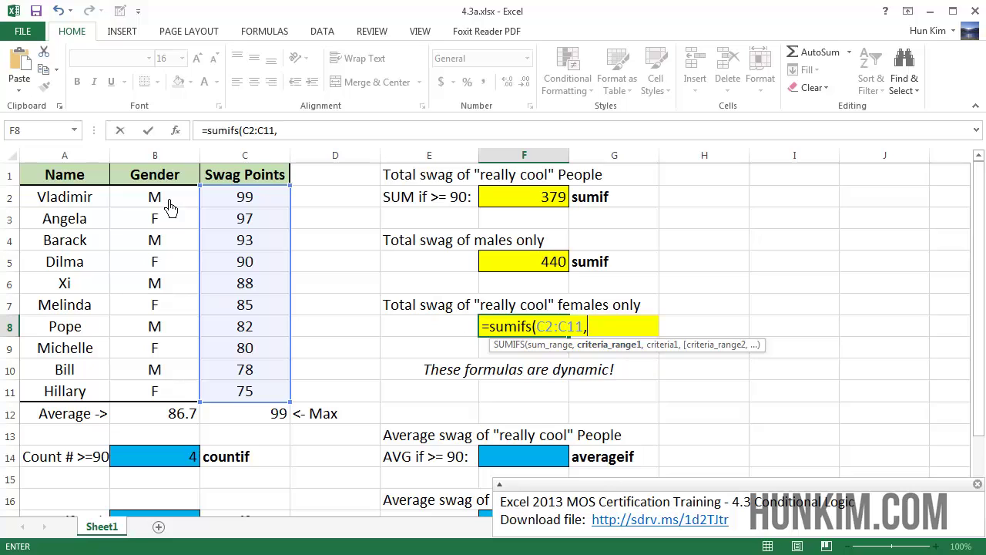
left_click_drag(169, 204, 168, 398)
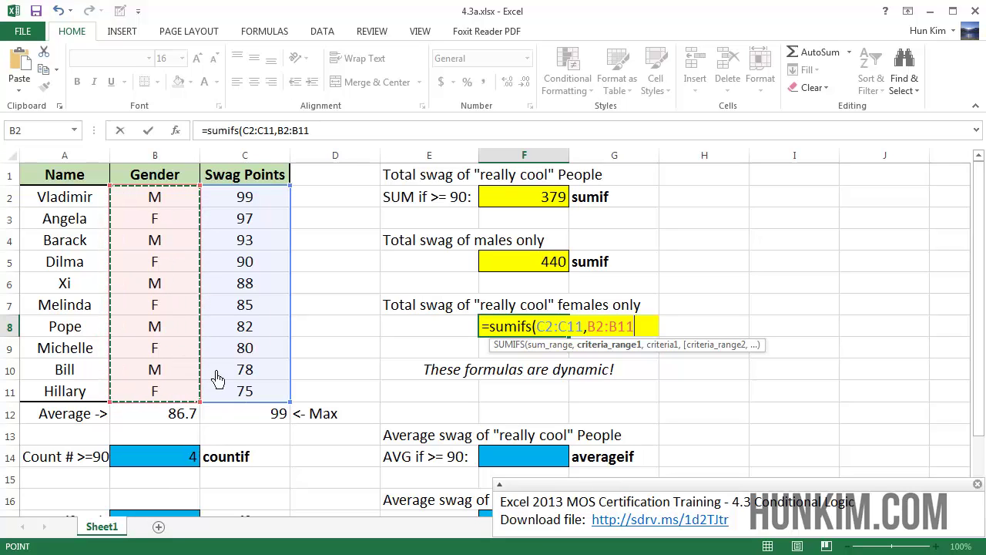
type(",")
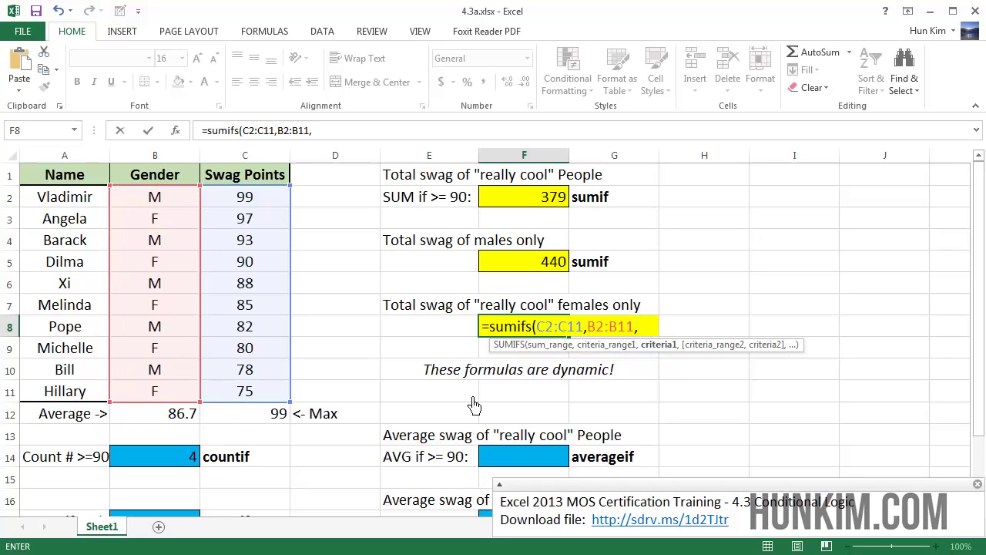
type("\"F\",")
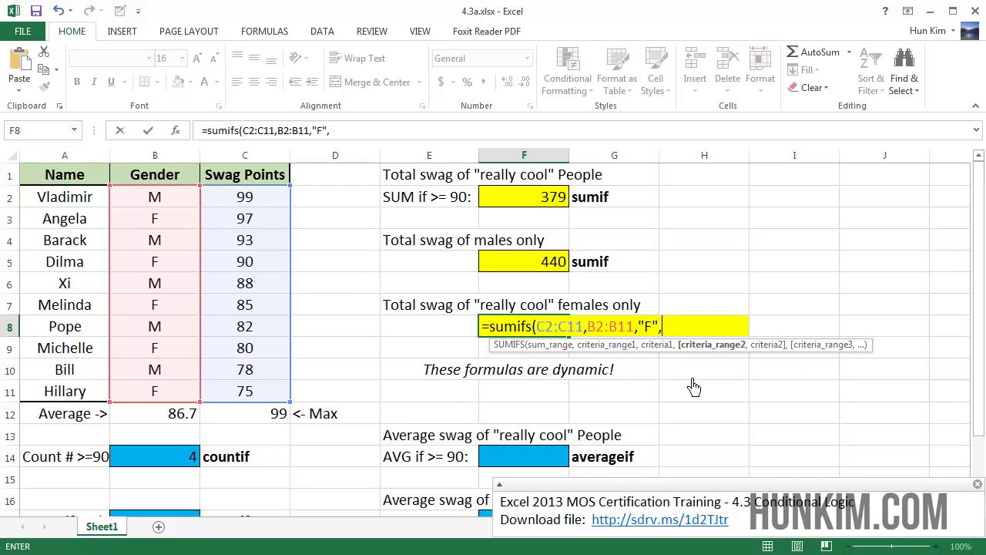
left_click_drag(267, 205, 282, 402)
type(",")
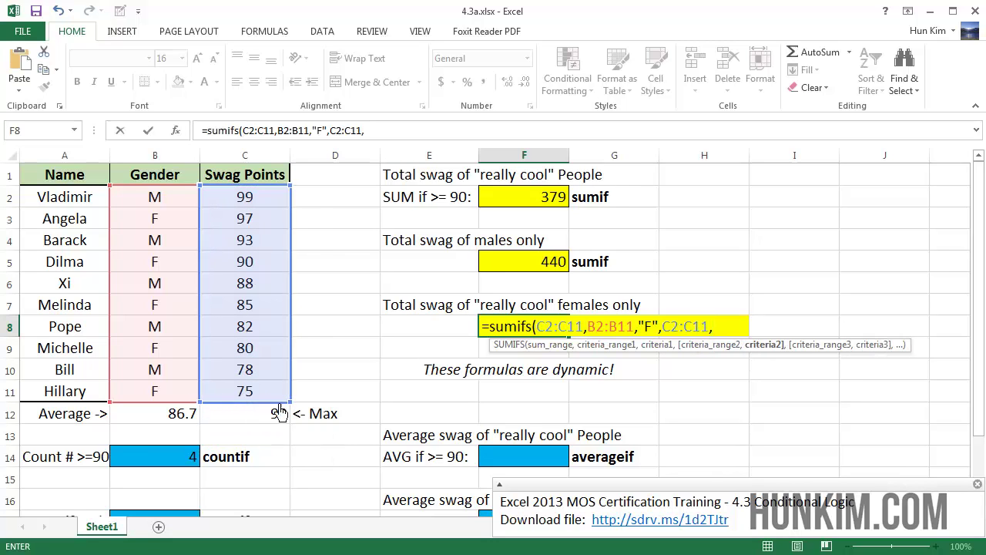
type("\"")
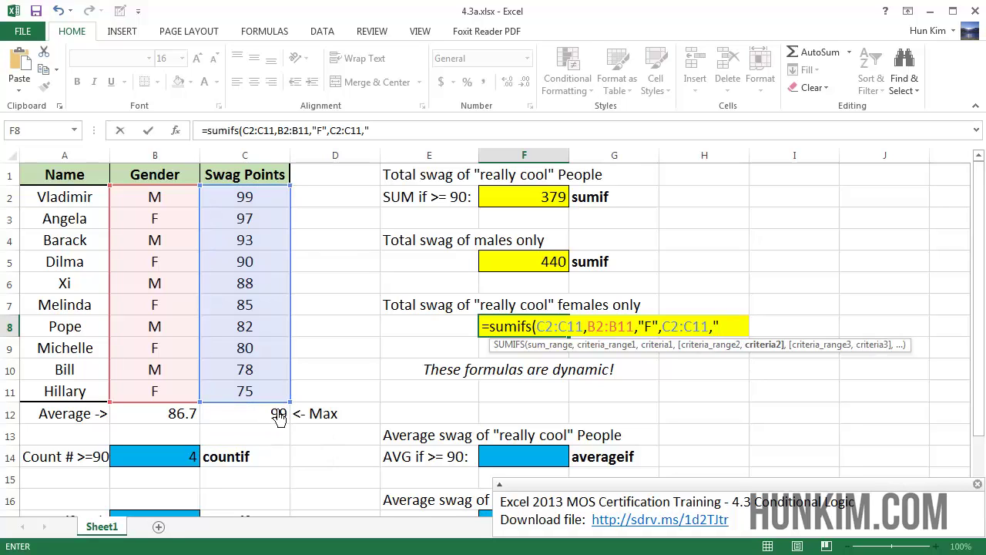
type(">=90")
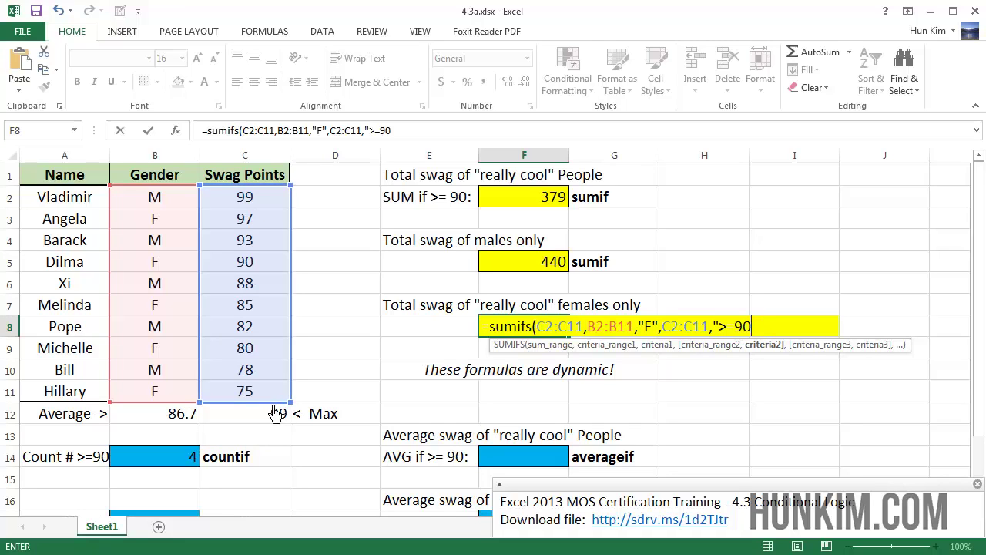
type("\",")
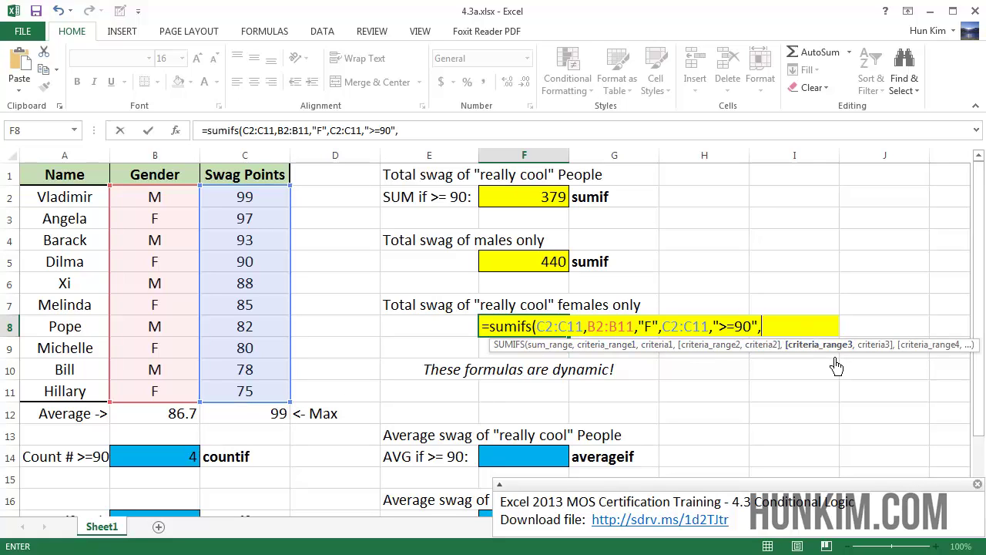
key("BackSpace")
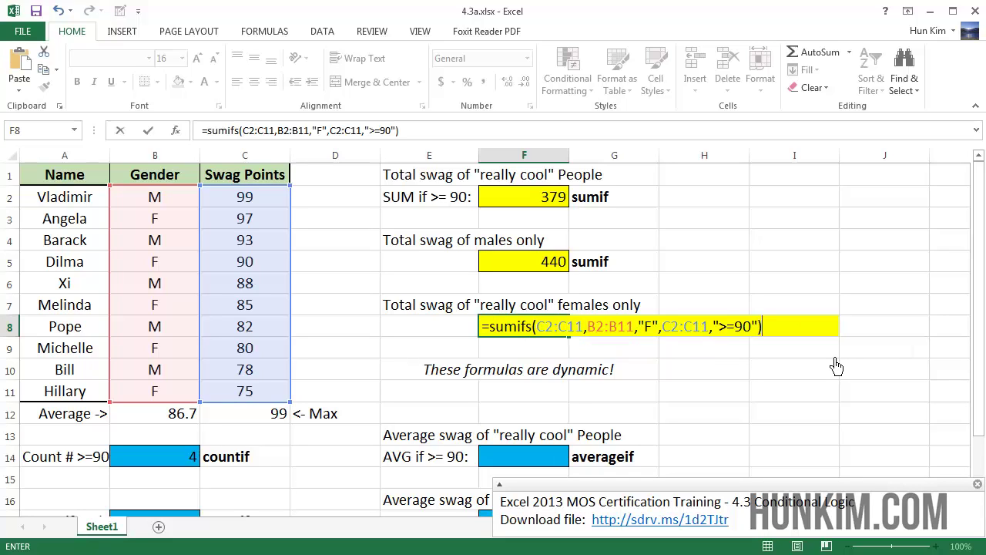
key("Return")
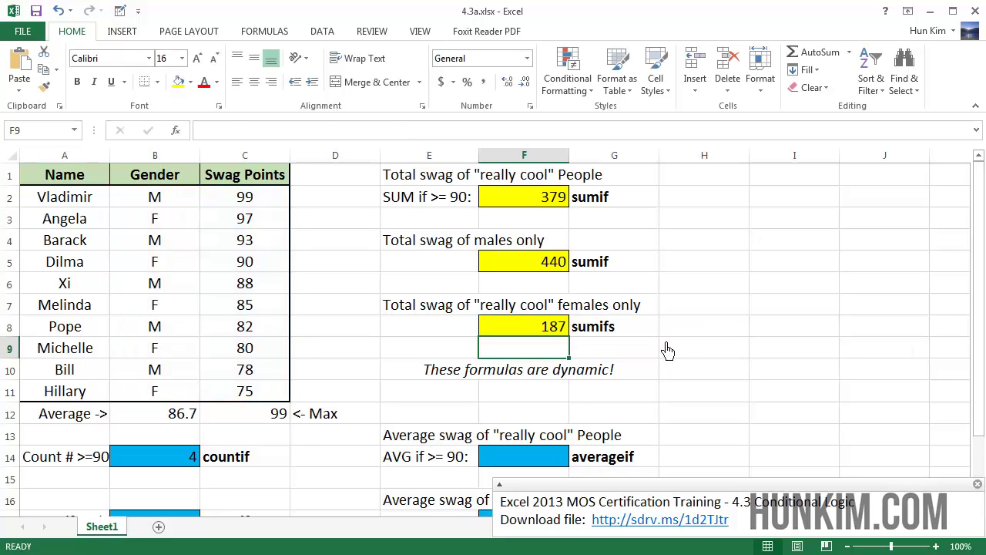
left_click(528, 333)
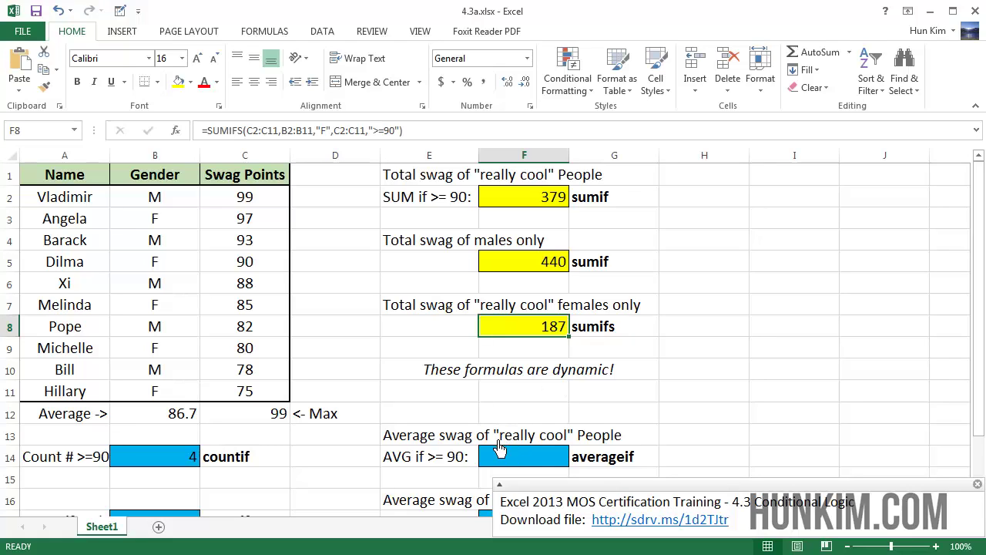
key("alt+Tab")
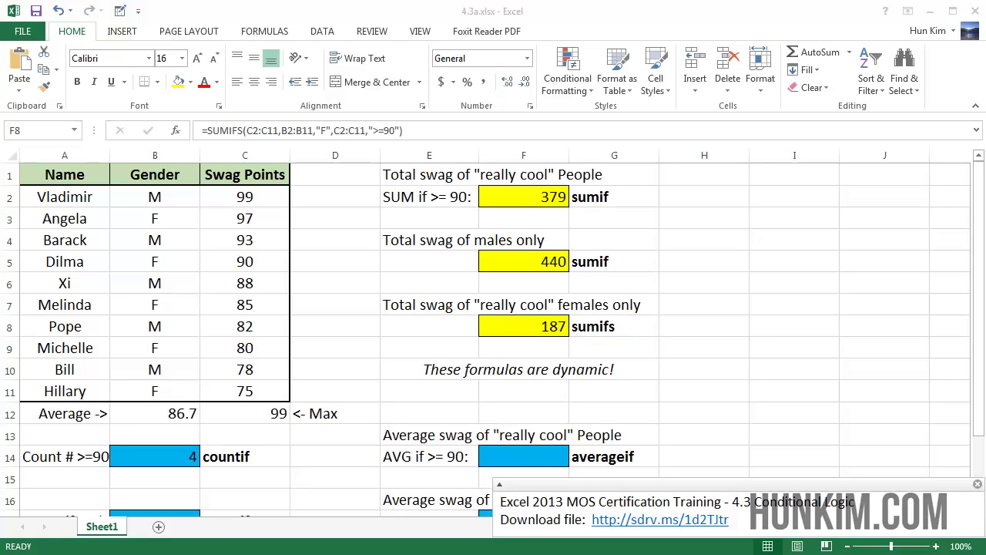